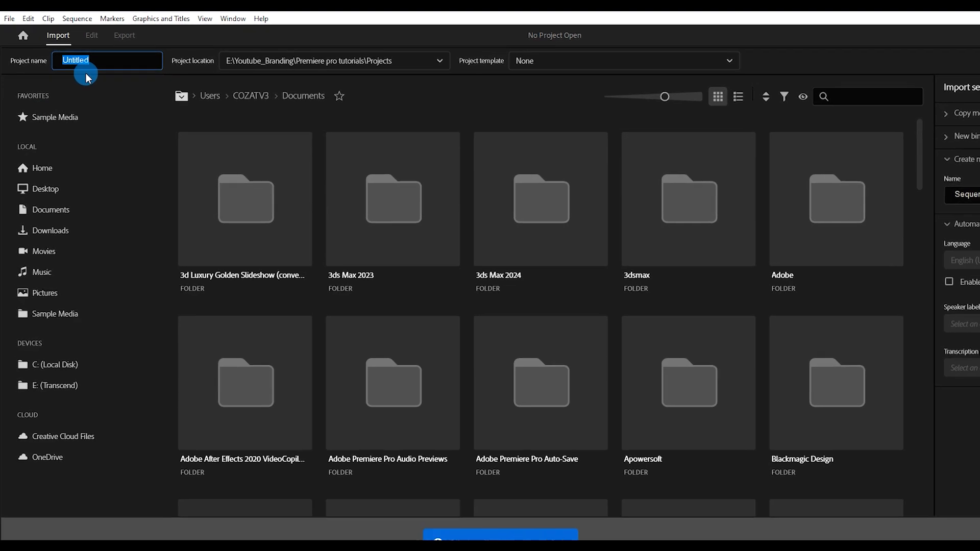
- Name the new project Tasty Meal
type("Tas")
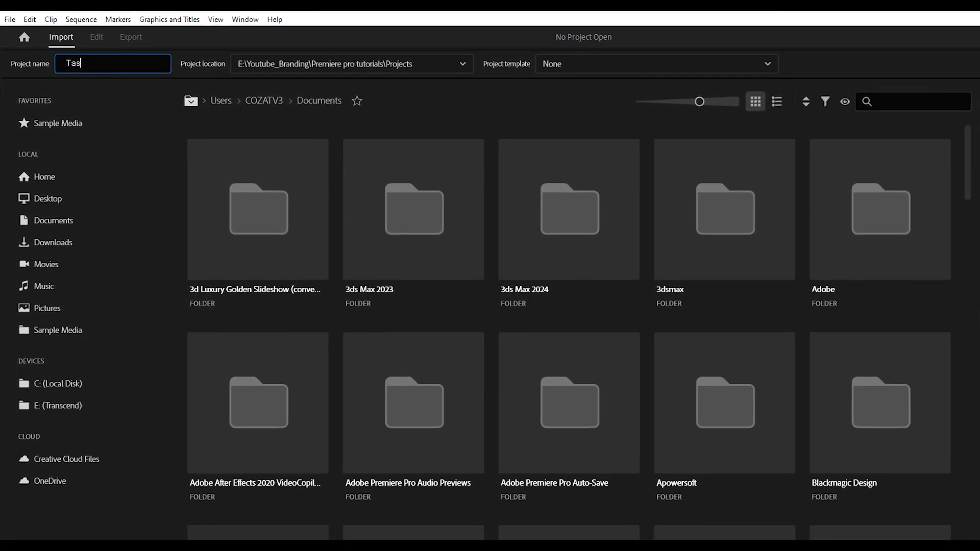
type("ty")
left_click(93, 81)
type("y M")
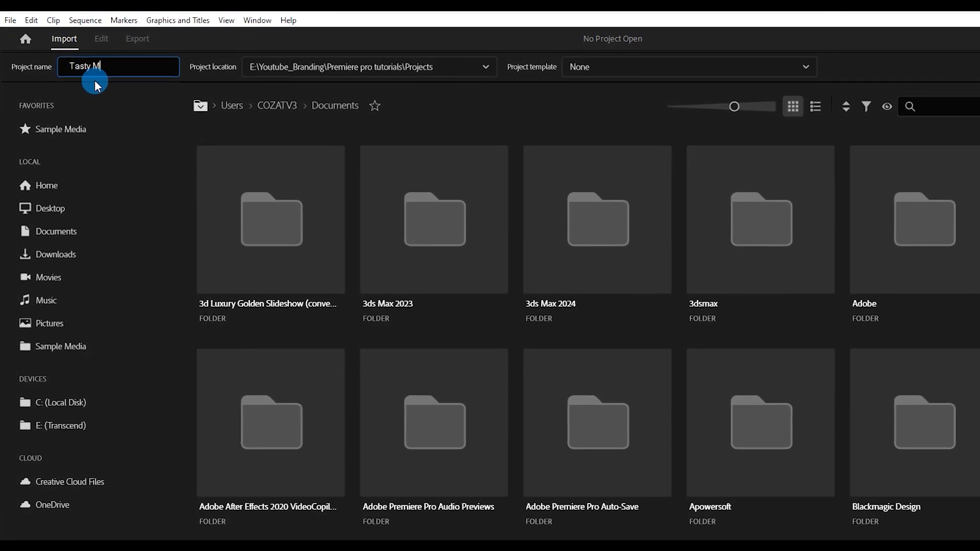
type("eal")
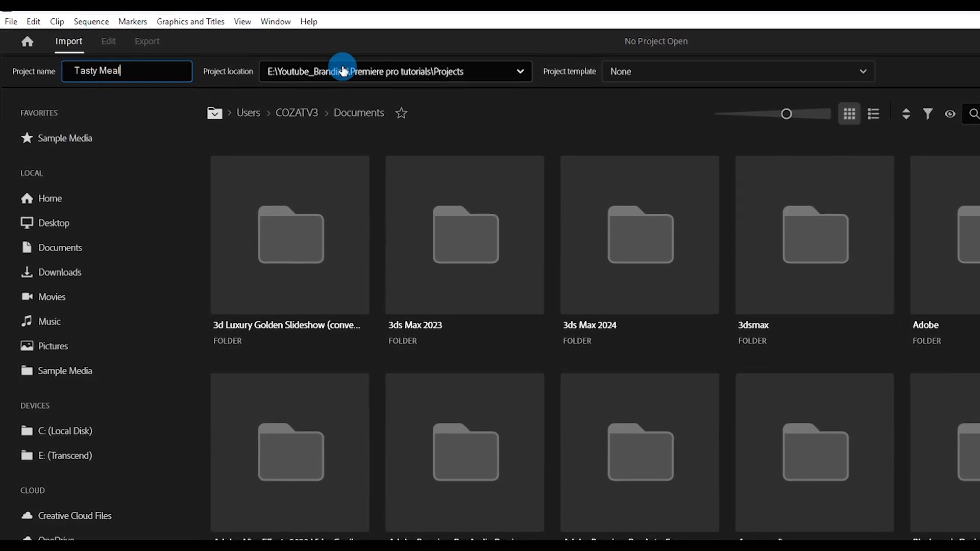
- Choose the Projects folder inside E:\Youtube_Branding\Premiere pro tutorials as the project location and create the project
left_click(343, 70)
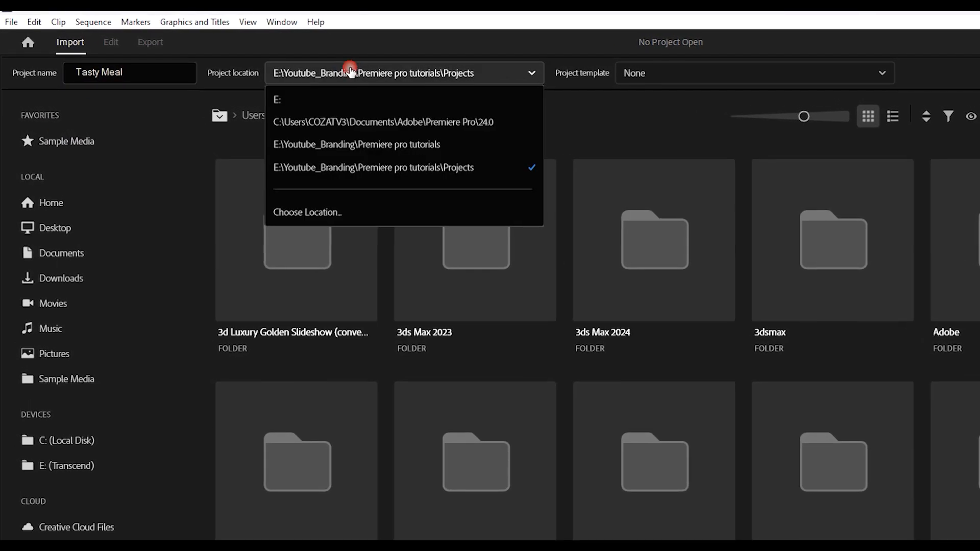
left_click(338, 218)
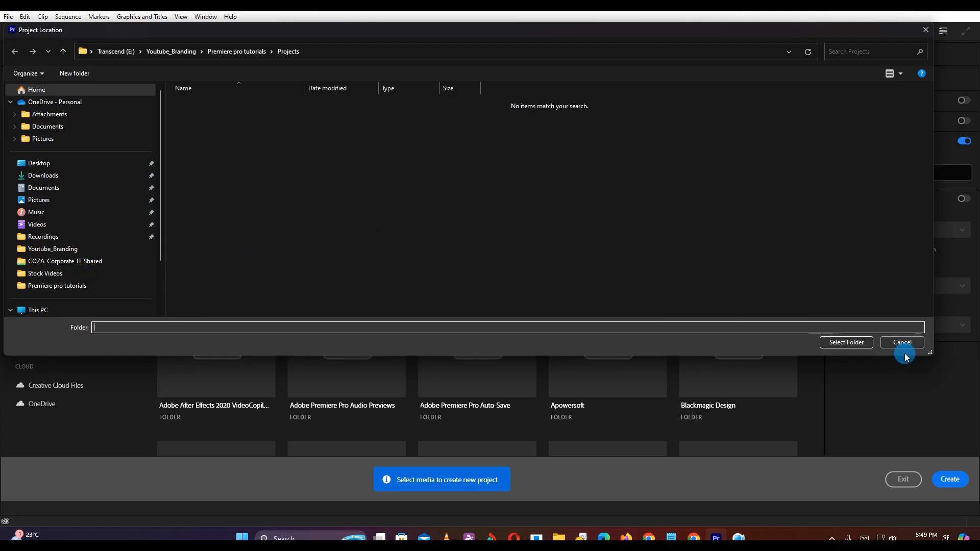
left_click(845, 342)
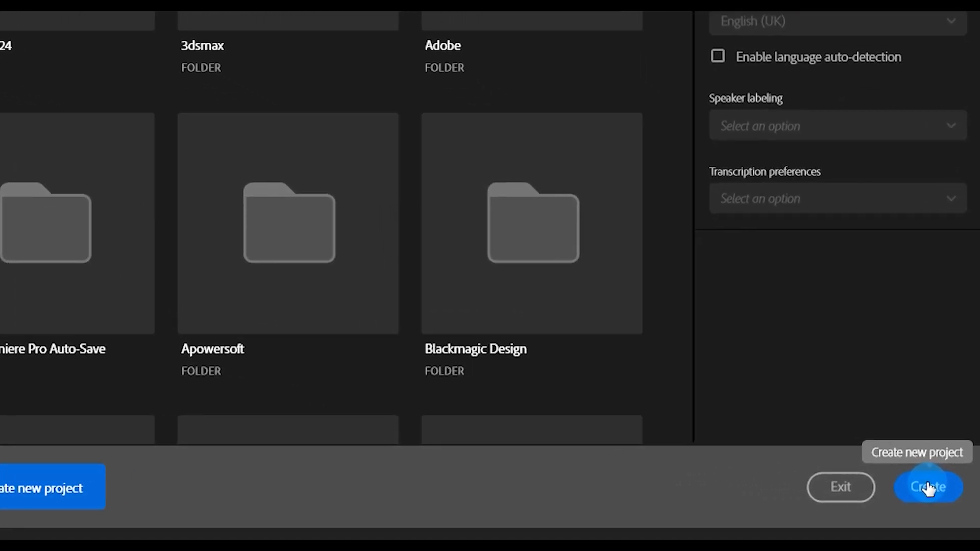
left_click(928, 488)
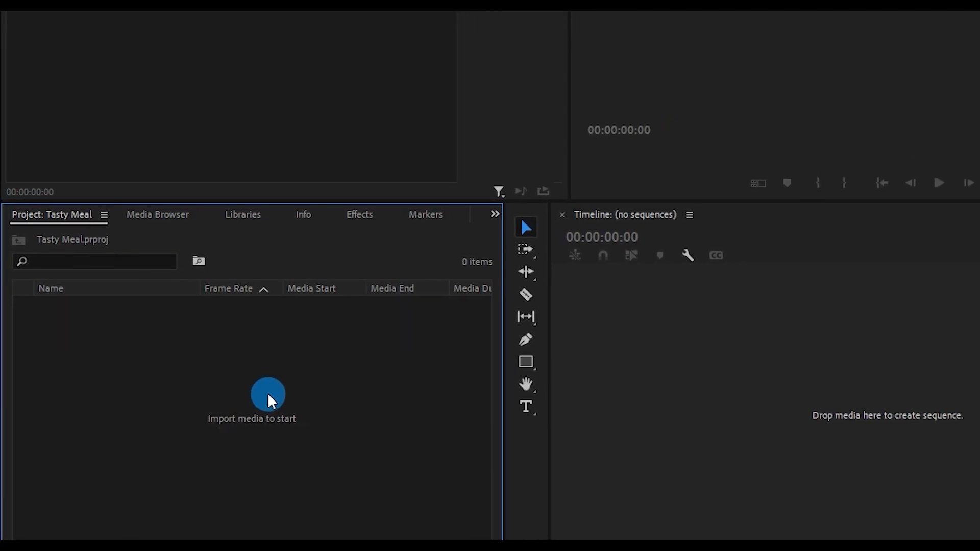
- Create two bins in the project, named B-Roll and Stock Footages
right_click(133, 361)
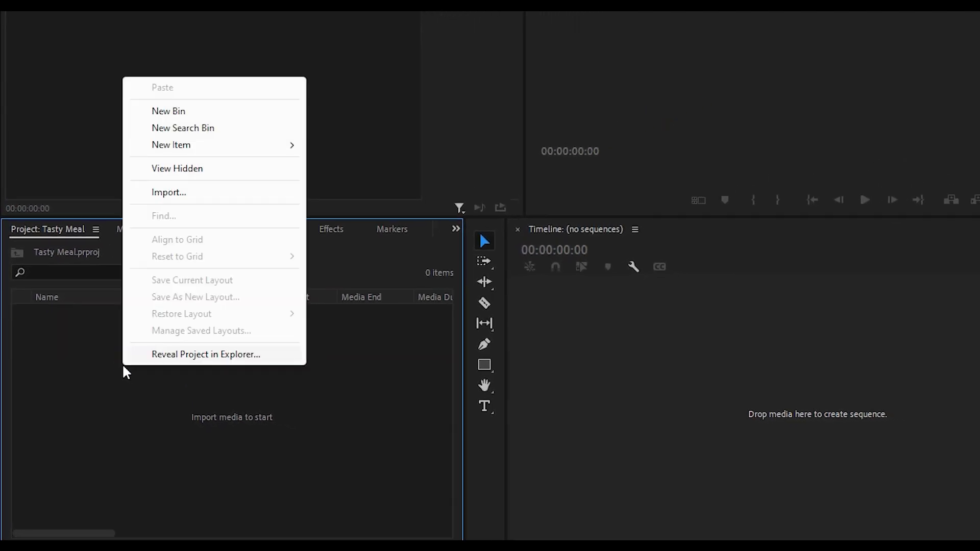
left_click(169, 112)
type("B-Roll")
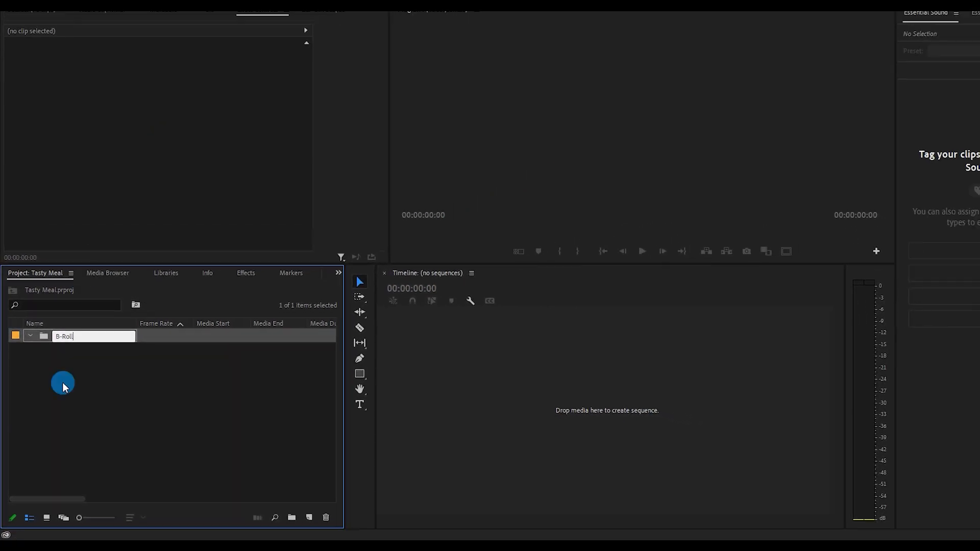
right_click(62, 382)
left_click(112, 192)
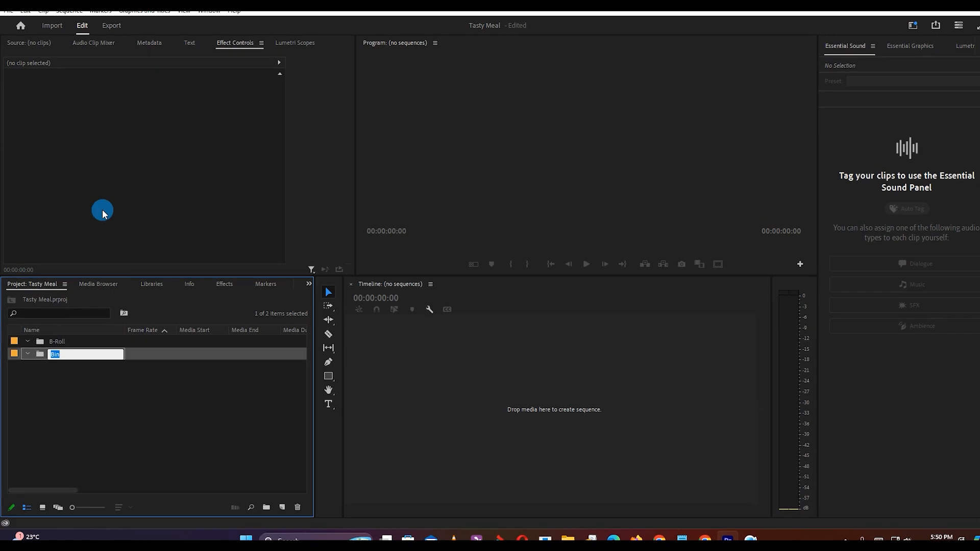
type("Stock ")
type("Footages")
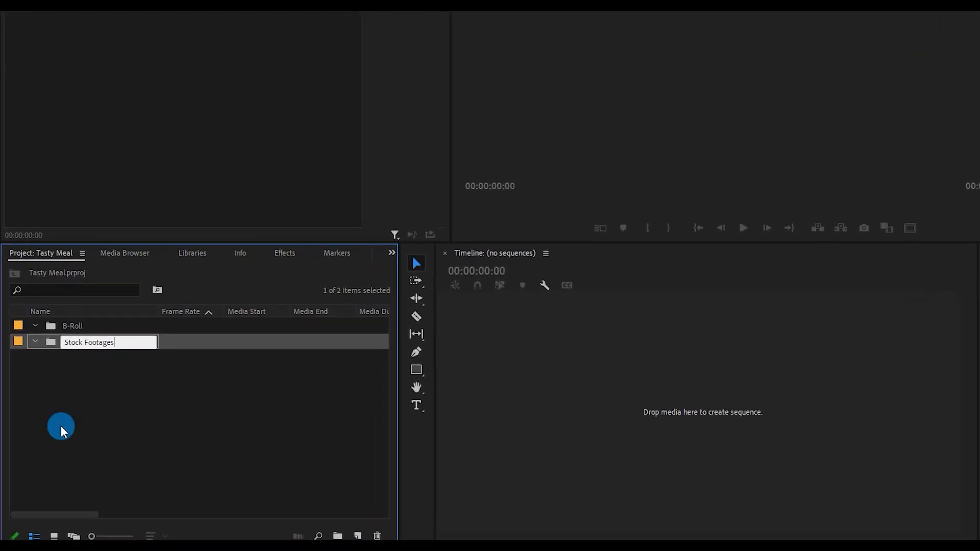
- Add two more bins to the project, named Sound FX and Audio
right_click(102, 406)
left_click(150, 184)
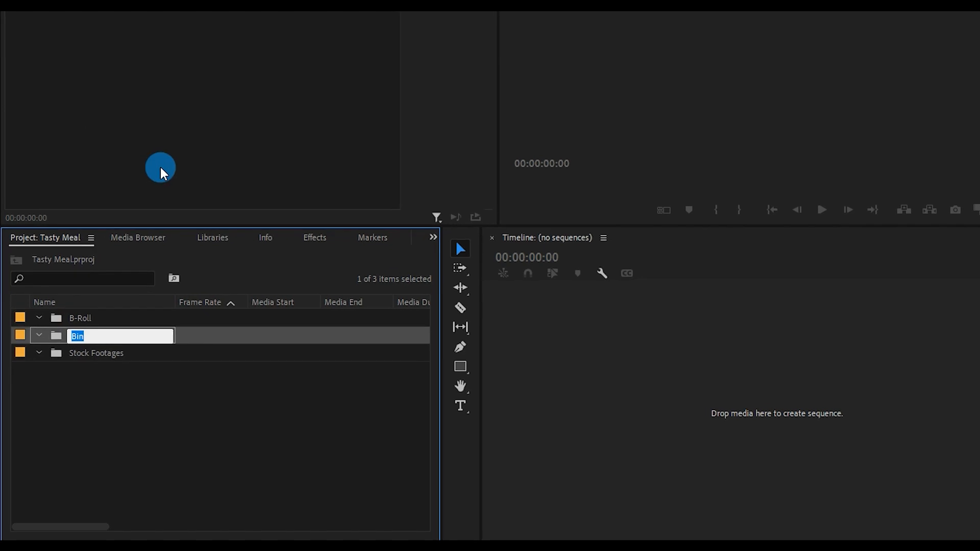
type("Sound FX")
left_click(143, 403)
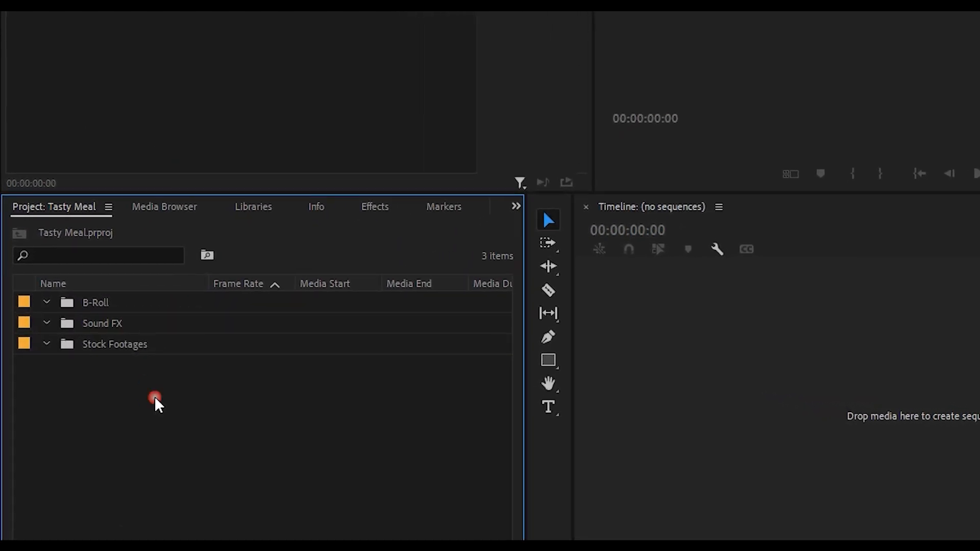
right_click(76, 389)
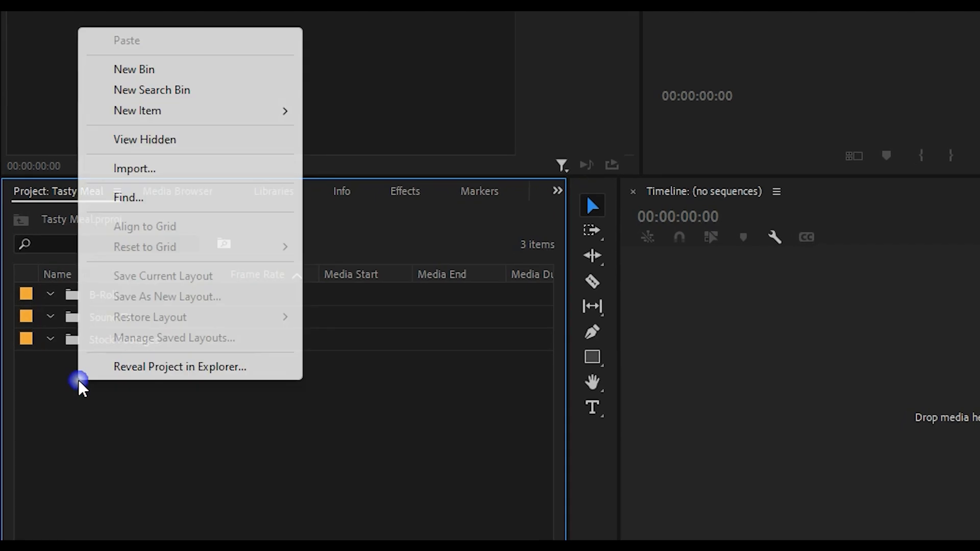
left_click(148, 69)
type("Audio")
left_click(208, 412)
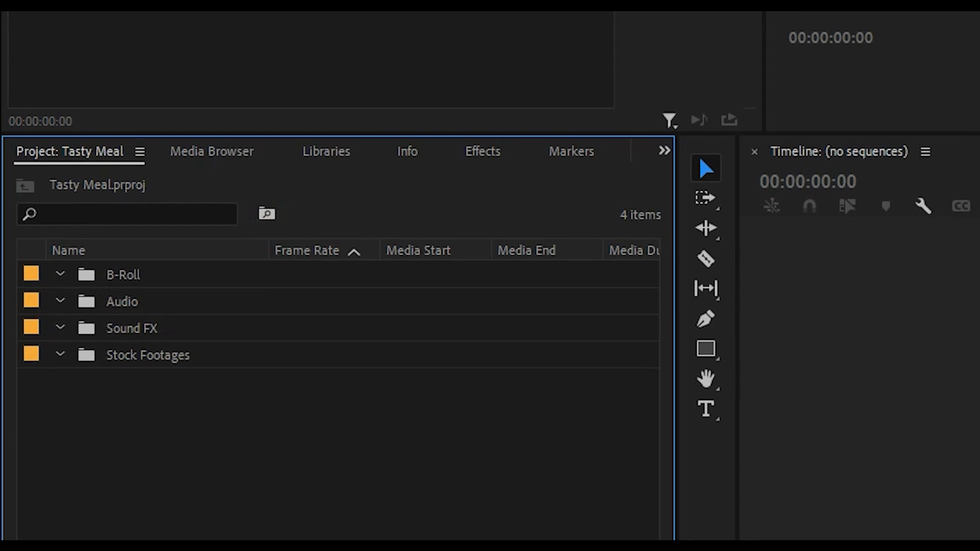
- Show the project bins in icon view and return to list view
key("ctrl+Page_Down")
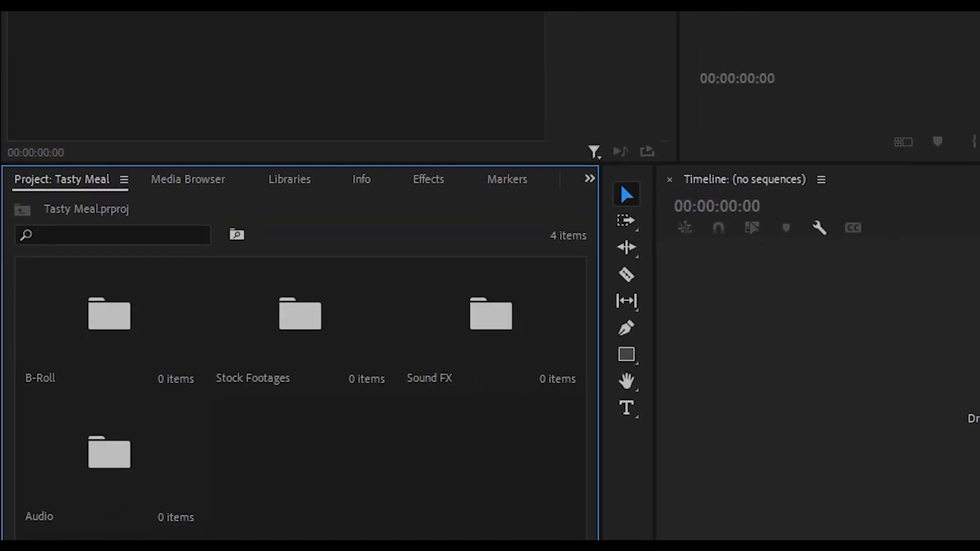
key("ctrl+Page_Up")
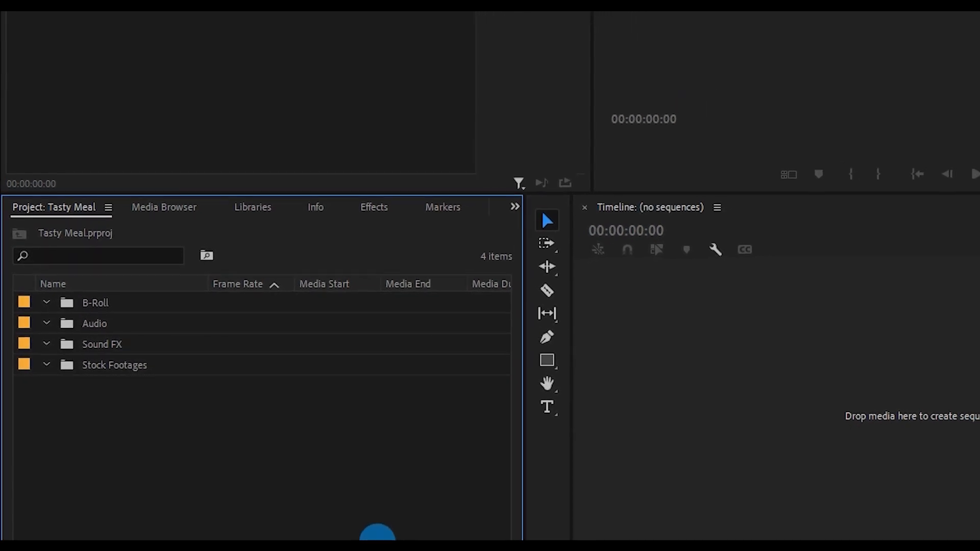
- Import the Premiere pro Basic_2 audio file from the Audios folder in File Explorer into the Audio bin
left_click(367, 536)
left_click_drag(460, 66, 979, 0)
left_click(564, 354)
double_click(629, 101)
left_click_drag(753, 159, 41, 355)
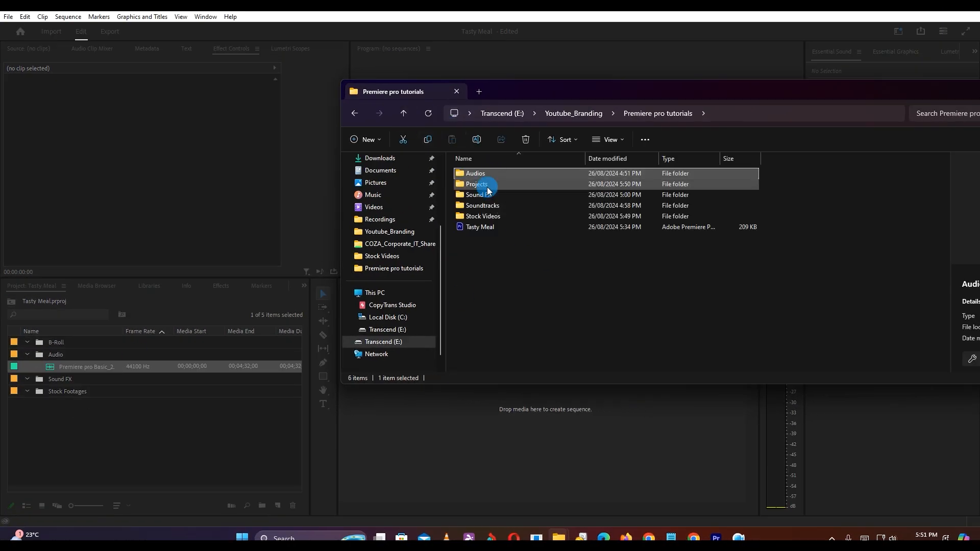
- Import all the files of the Sound FX folder into the Sound FX bin and collapse that bin
left_click_drag(702, 265, 556, 354)
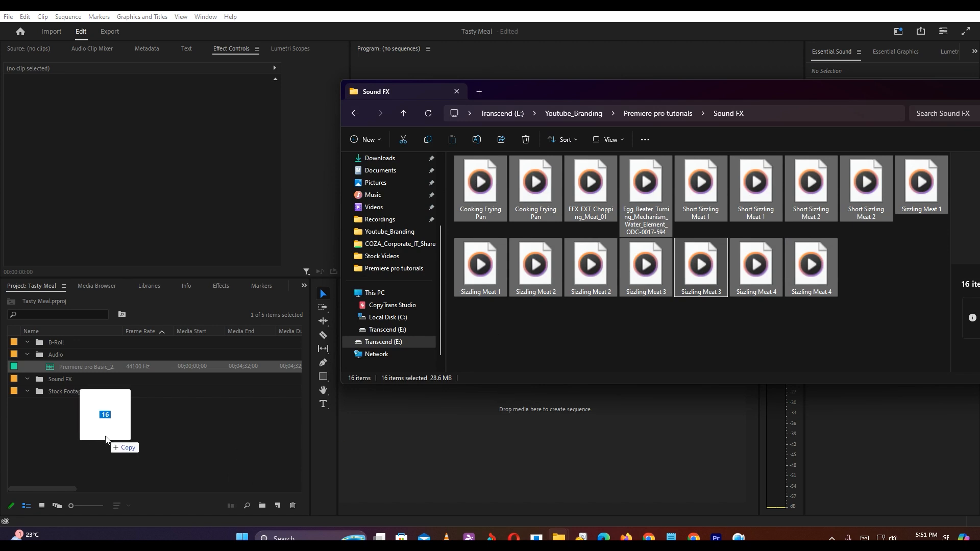
left_click_drag(78, 386, 78, 386)
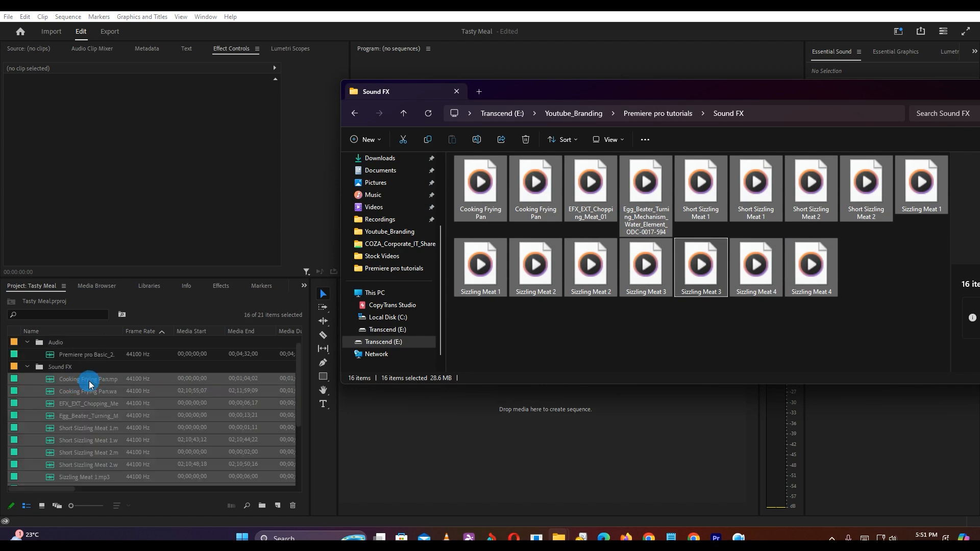
left_click(27, 366)
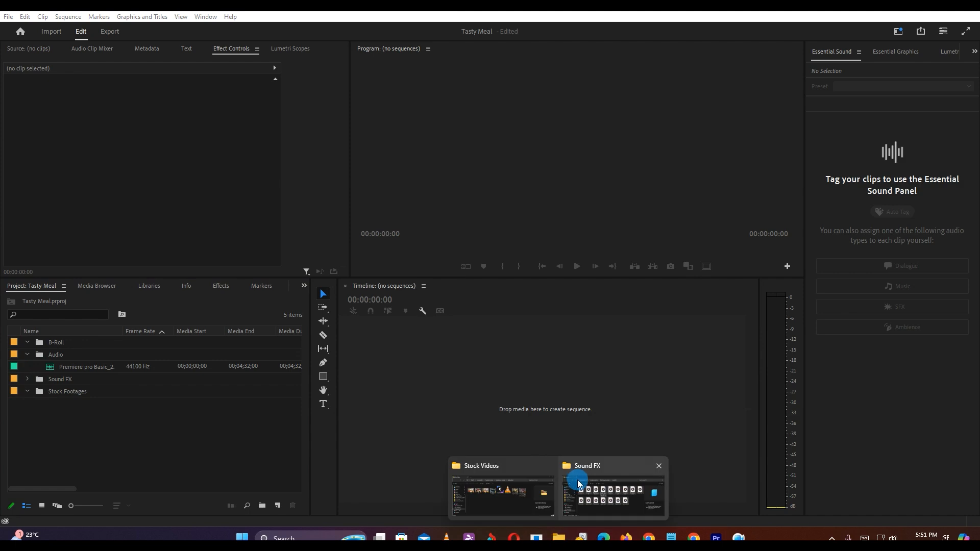
- Import clips 01, 02, 03, the 150_ clip and the cooking-2023-11-27 clip from the Stock Videos folder into the B-Roll bin
left_click(580, 484)
left_click(403, 113)
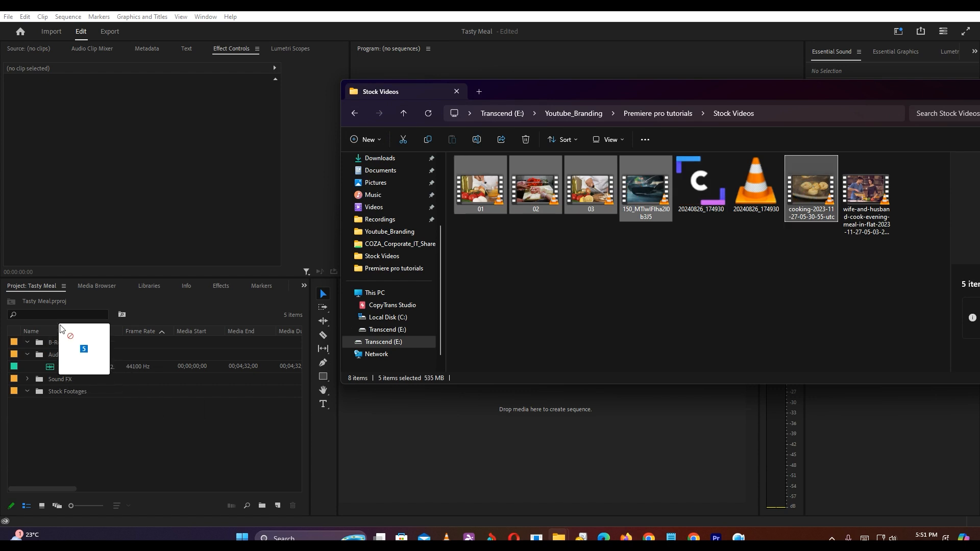
left_click_drag(57, 341, 57, 341)
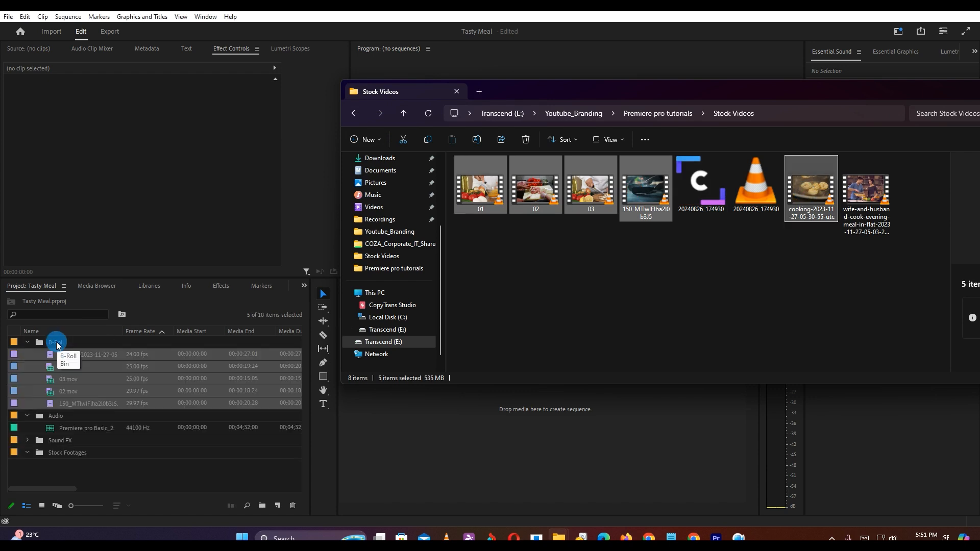
- Import the wife-and-husband-cook-evening-meal clip into the Stock Footages bin and close the File Explorer window
left_click_drag(873, 194, 160, 529)
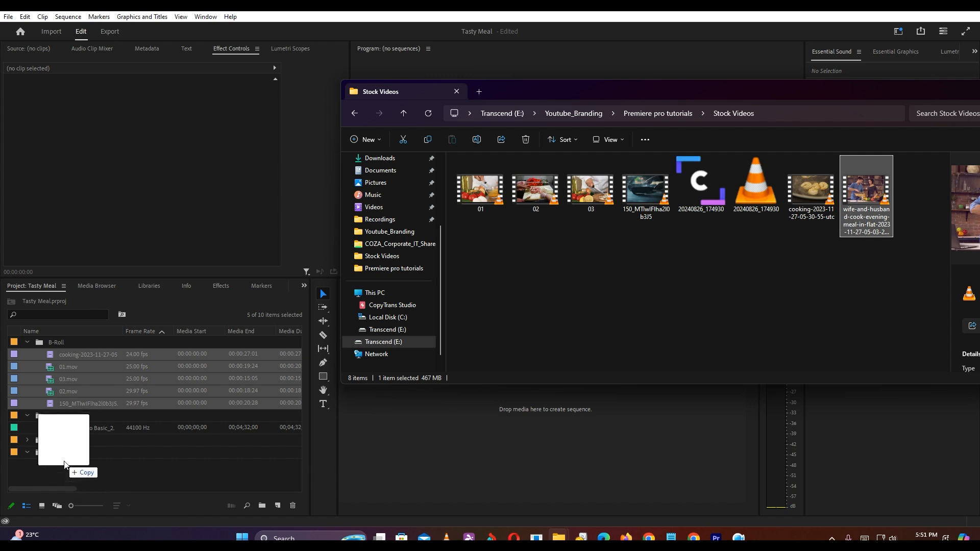
left_click_drag(65, 455, 66, 456)
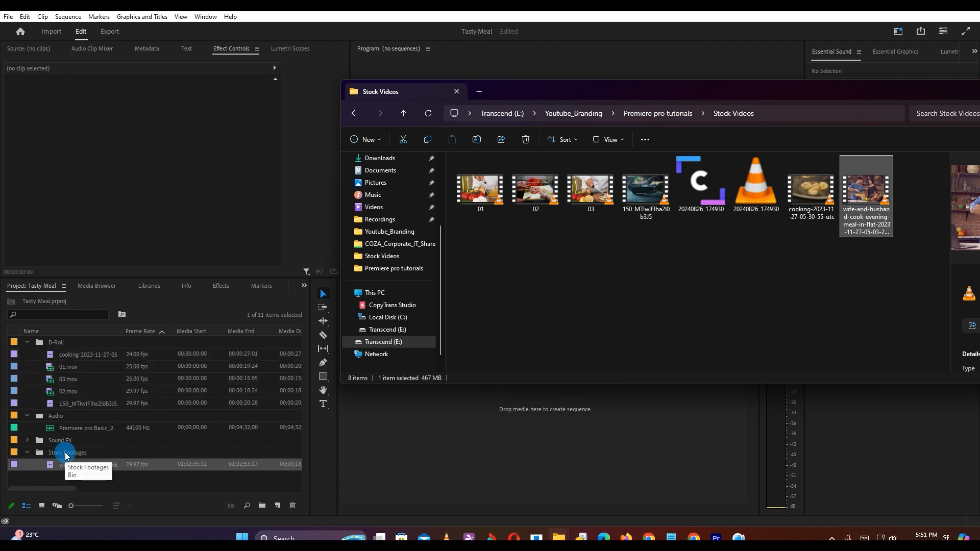
left_click_drag(914, 97, 696, 125)
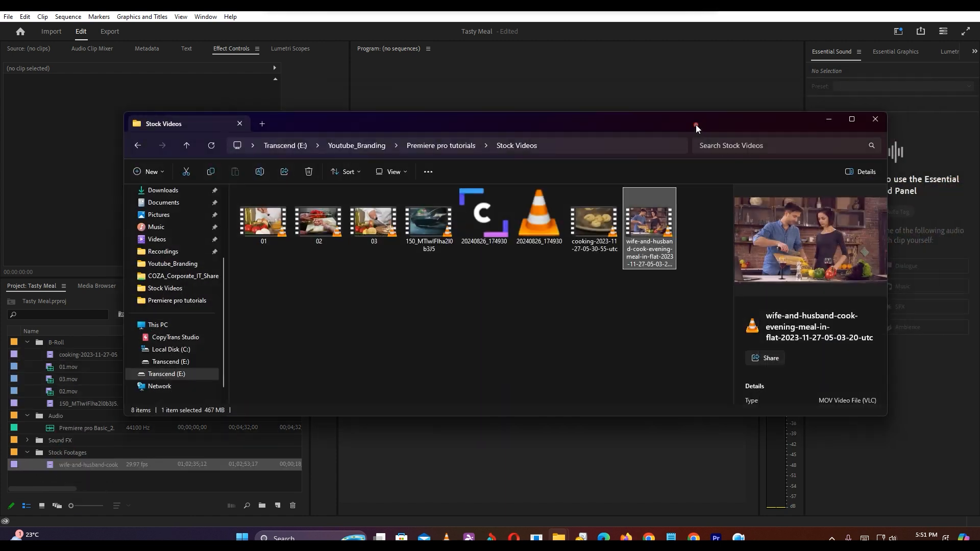
left_click(878, 120)
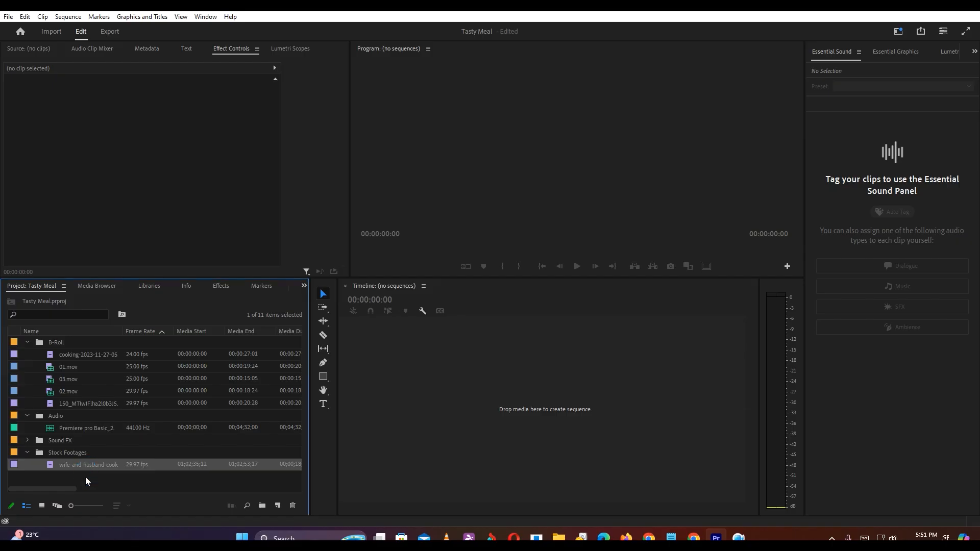
- Start a new sequence in the project and set its timebase to 25.00 frames/second
right_click(85, 481)
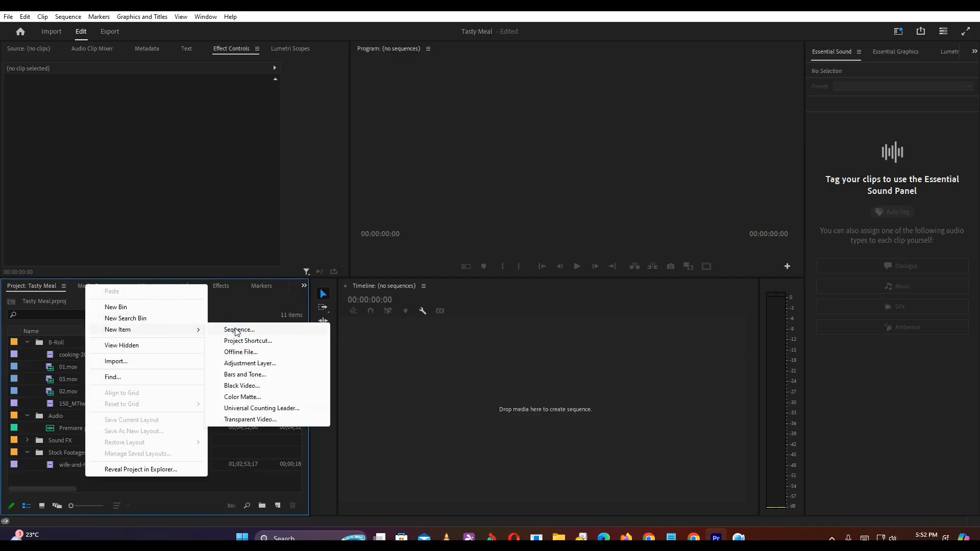
left_click(236, 330)
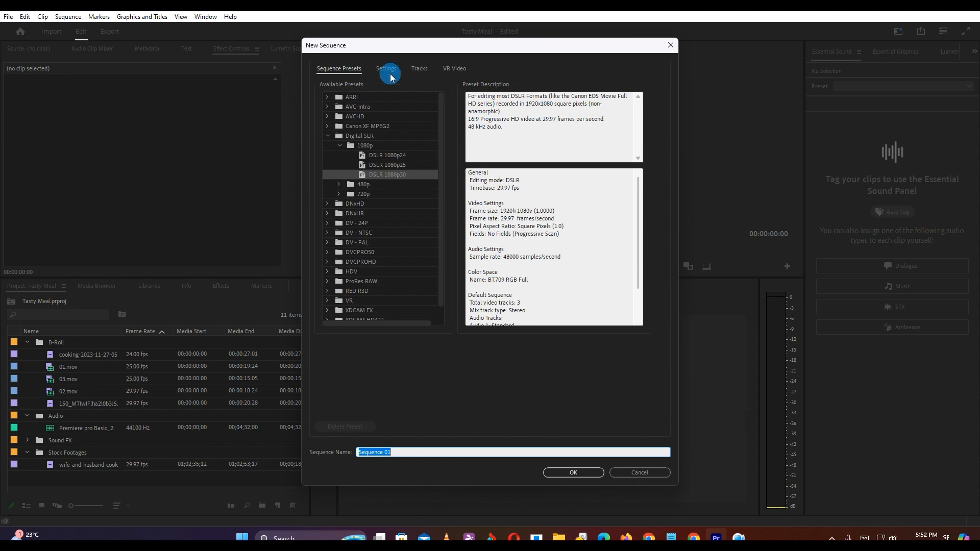
left_click(387, 74)
left_click(449, 100)
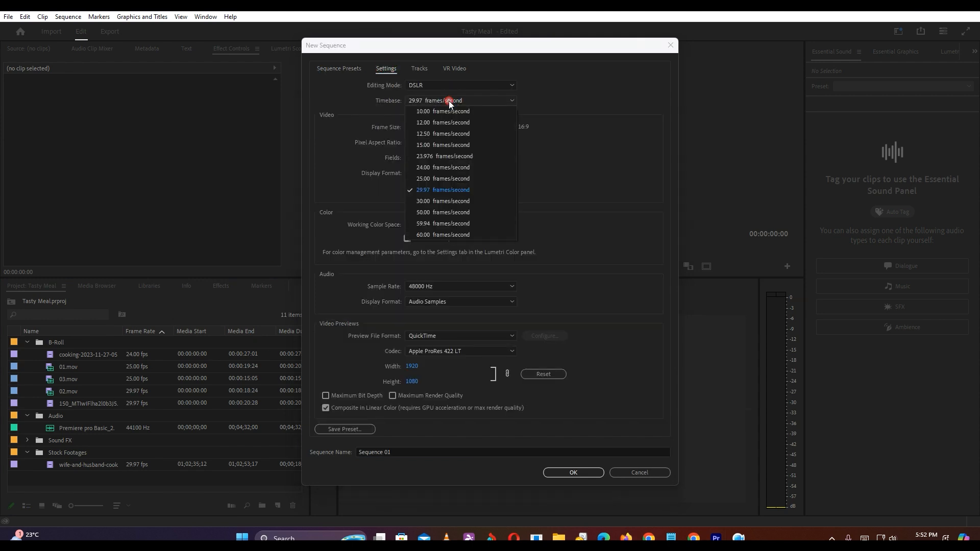
left_click(433, 179)
- Keep the DSLR editing mode and the 1080 vertical frame size, name the sequence Main, and create it
left_click(466, 85)
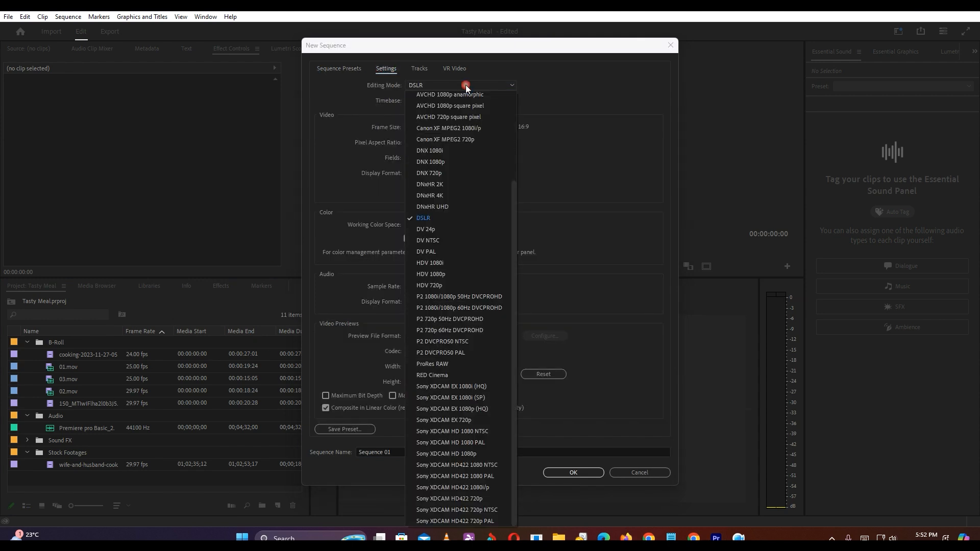
left_click(465, 85)
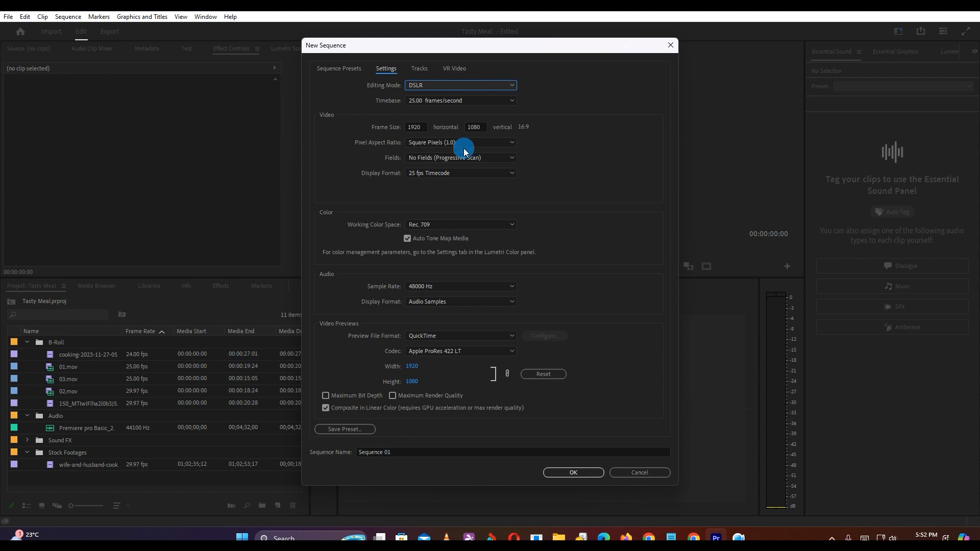
left_click(477, 128)
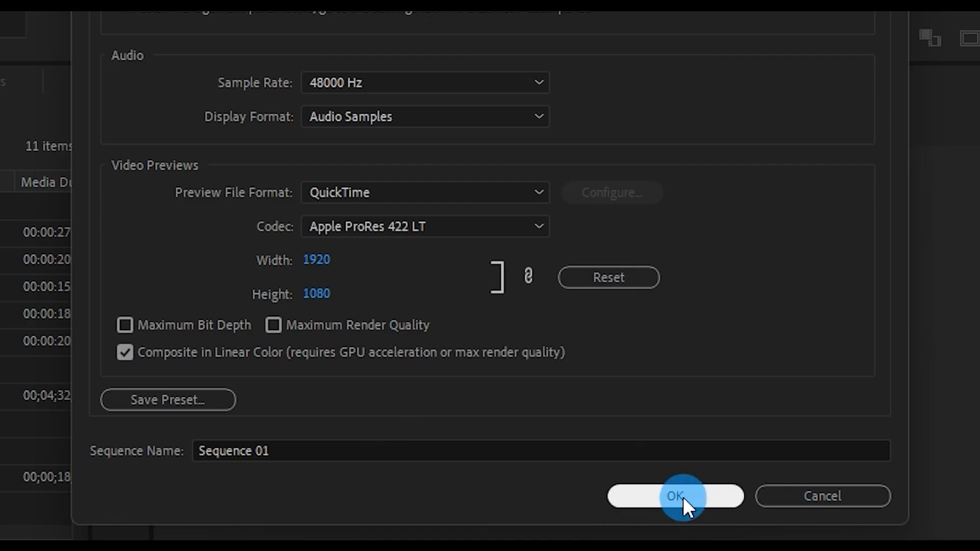
left_click(280, 451)
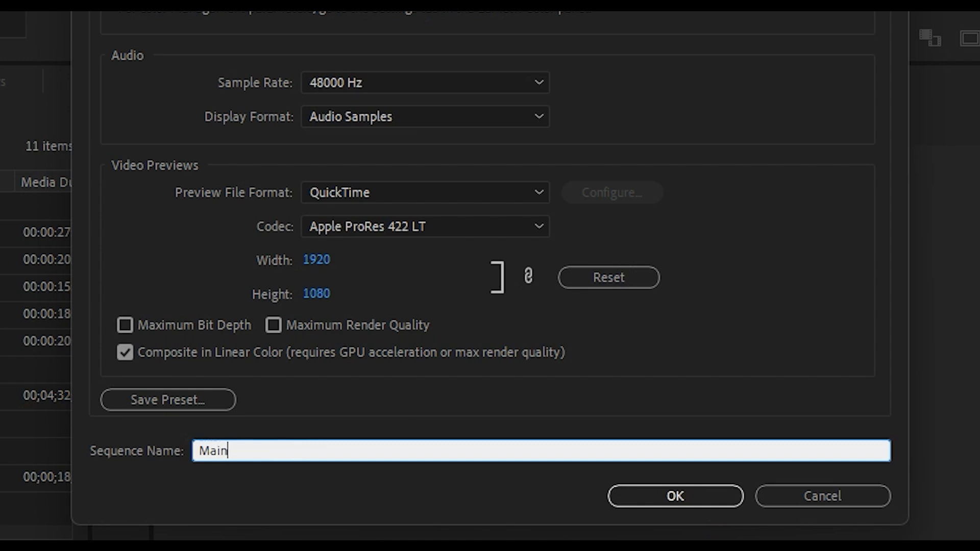
left_click(675, 498)
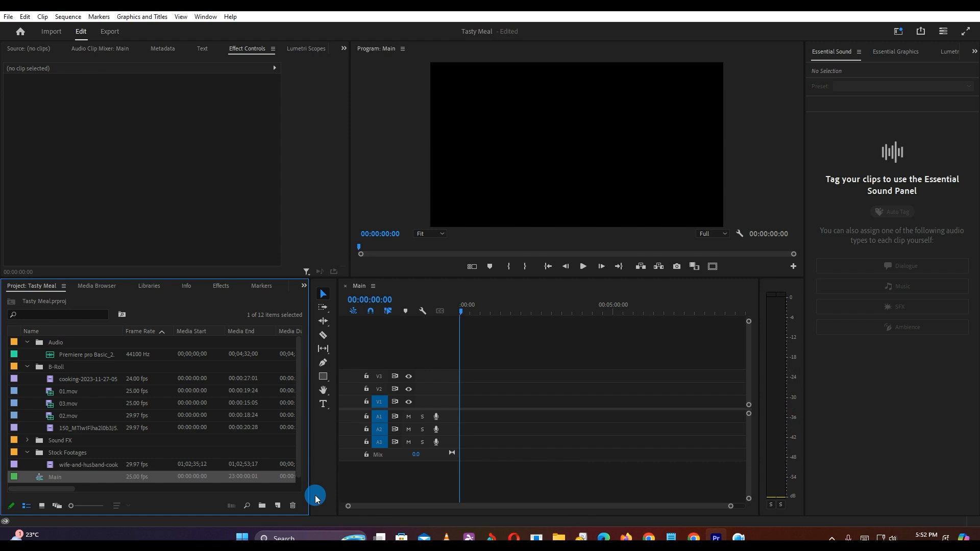
- Switch the project items to icon view, clear the selection, and return them to list view
left_click(42, 507)
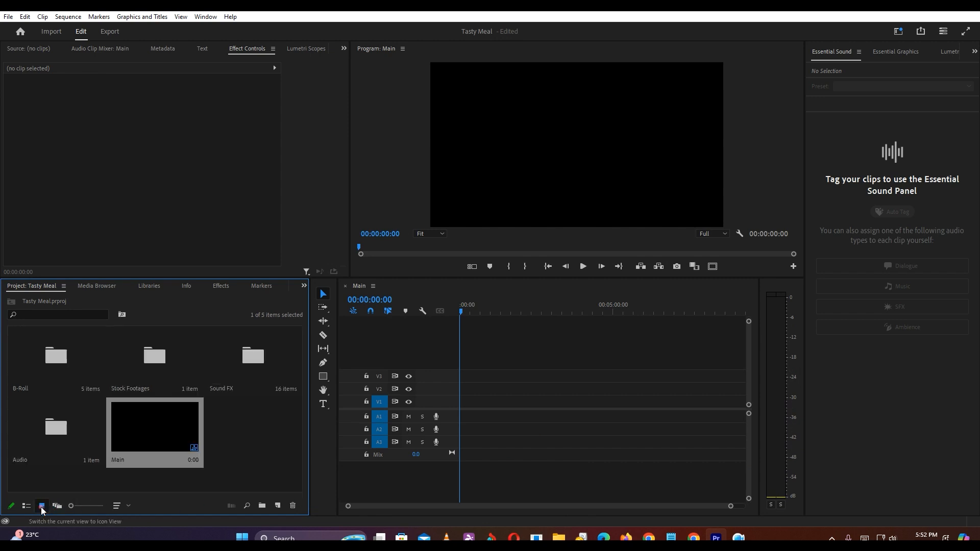
left_click(245, 444)
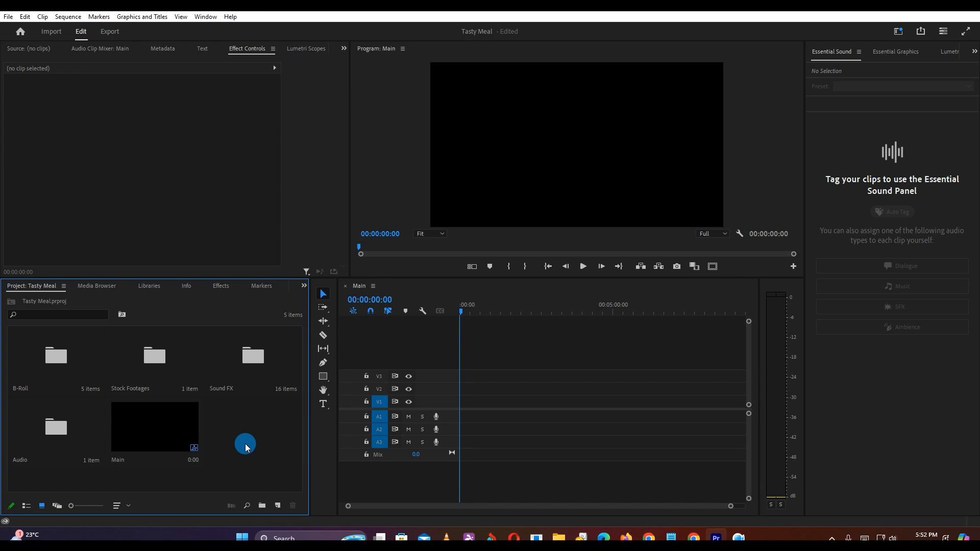
left_click(26, 506)
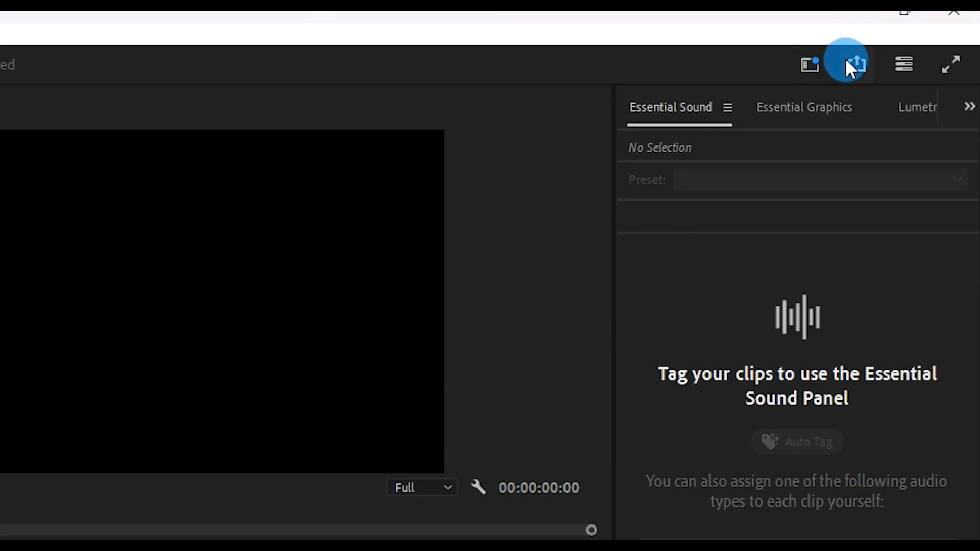
- Choose the Editing workspace from the available workspace layouts
left_click(812, 62)
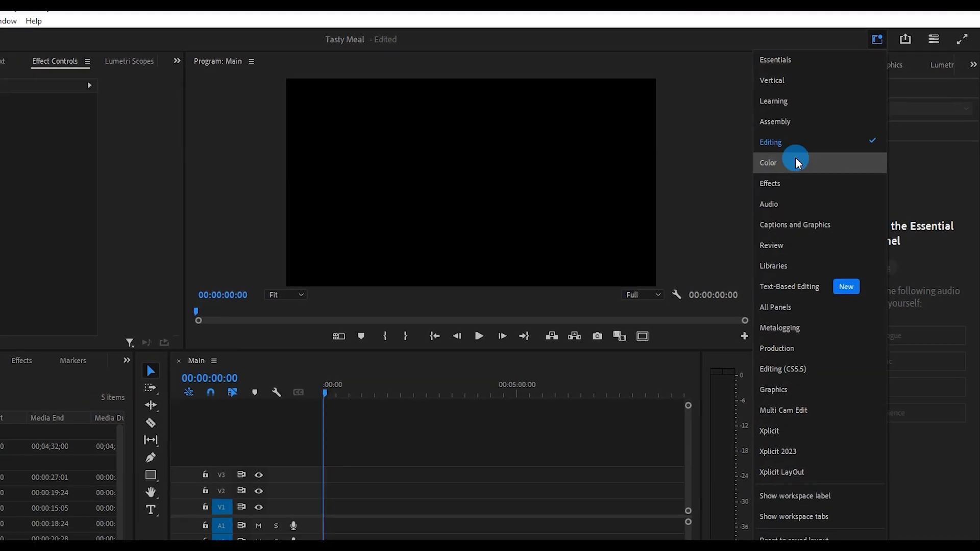
left_click(799, 141)
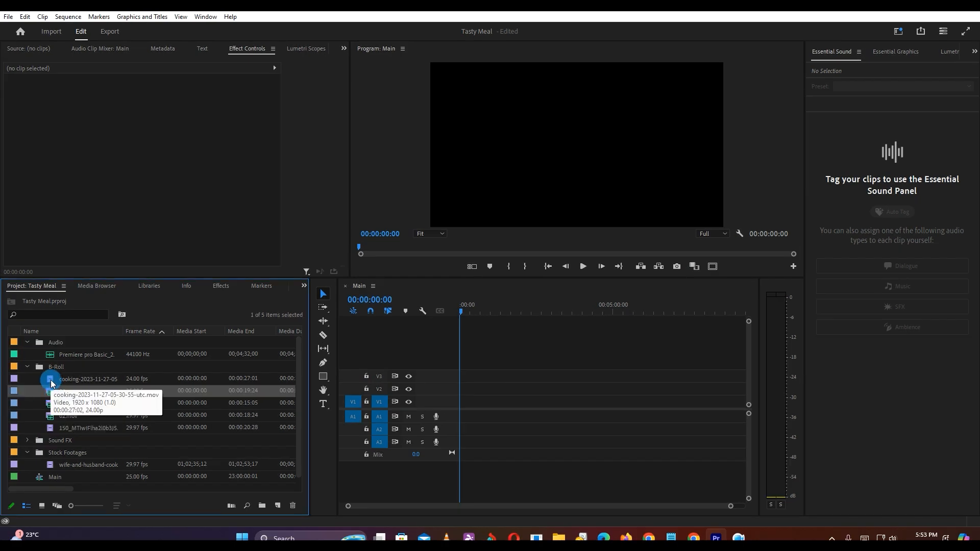
- Place the wife-and-husband clip at the start of V1 and the cooking-2023-11-27 clip on V2 directly after it
left_click(49, 463)
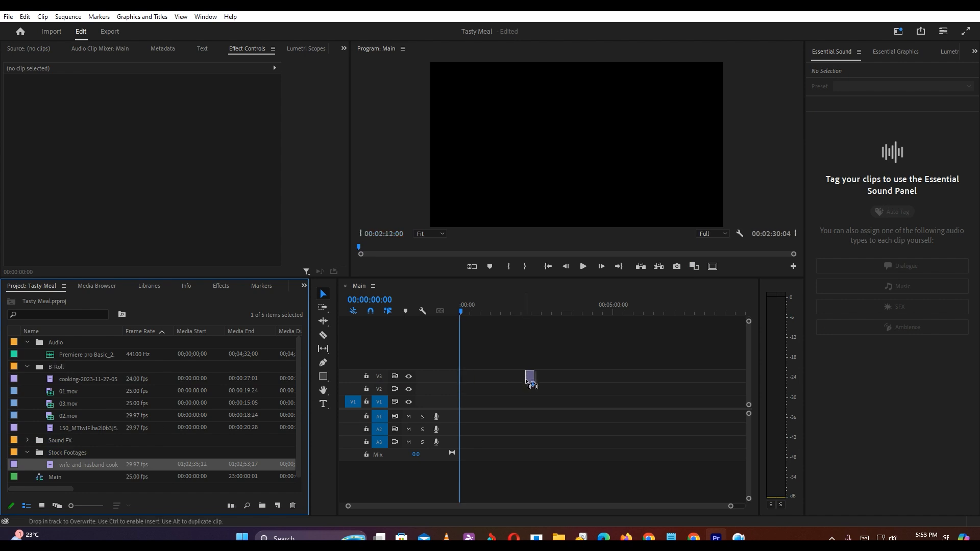
left_click_drag(464, 406, 464, 406)
key("space")
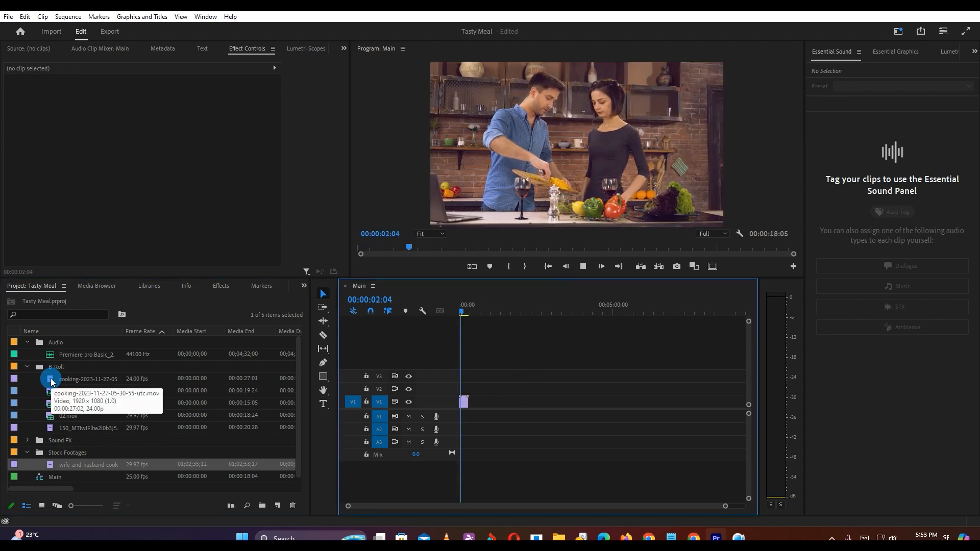
left_click(51, 382)
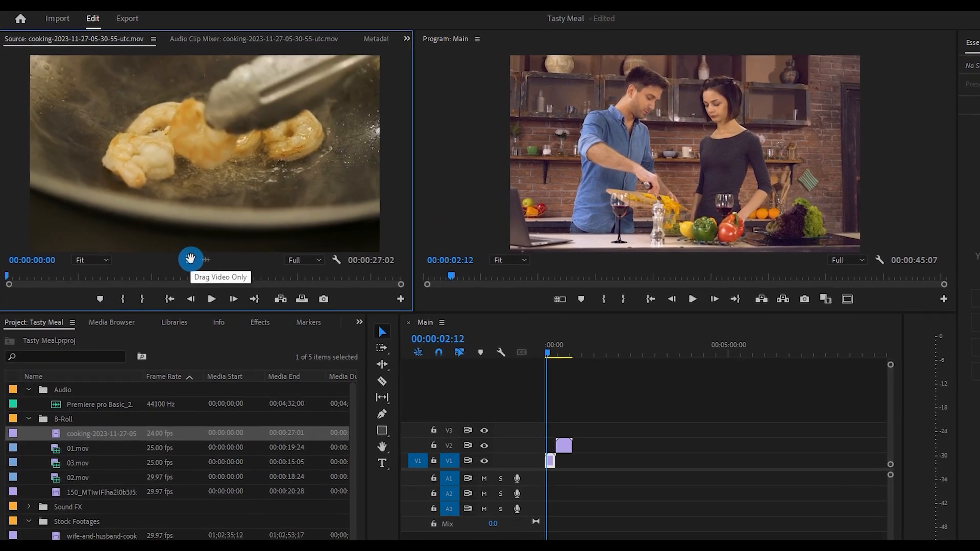
- Mark the cooking clip's In point at 00:00:08:13 and its Out point at 00:00:22:03 in the Source monitor
left_click_drag(8, 269, 208, 297)
left_click_drag(236, 329, 176, 327)
left_click_drag(197, 359, 341, 284)
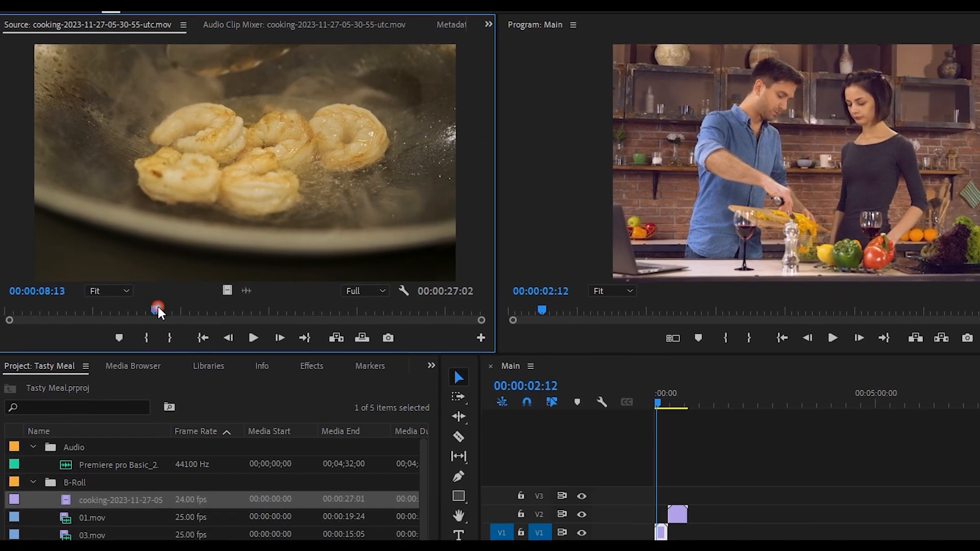
key("i")
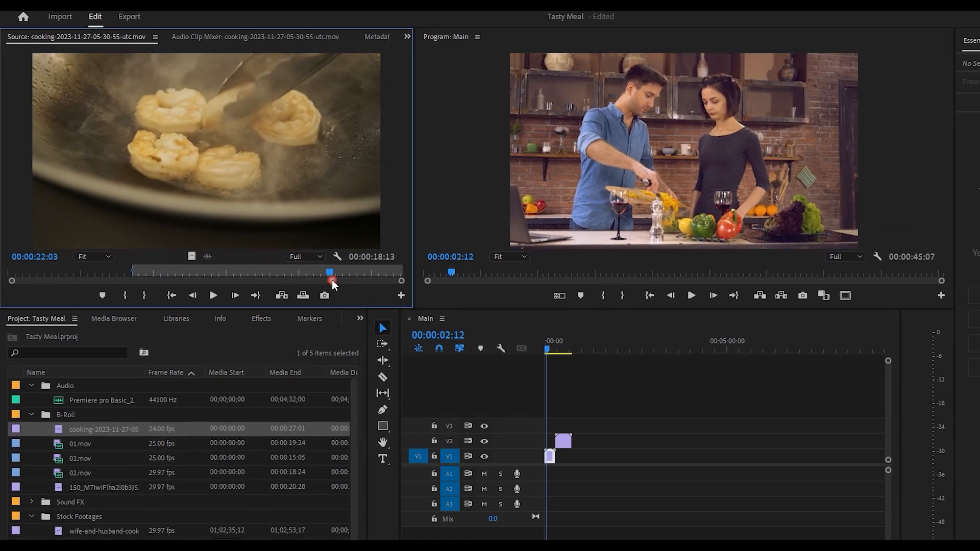
key("o")
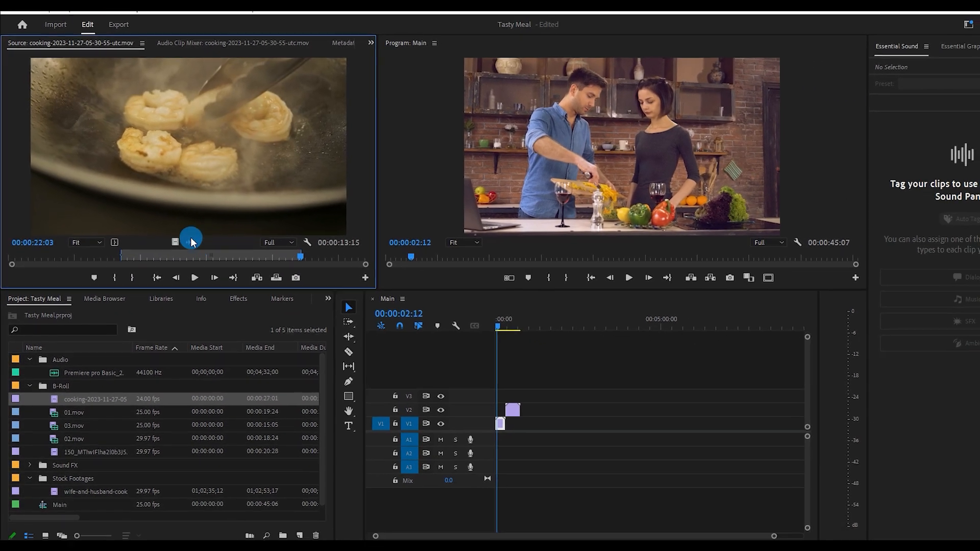
- Replace the full-length cooking clip on V2 with the marked section, starting where the wife-and-husband clip ends
left_click_drag(168, 149, 511, 396)
left_click_drag(459, 379, 435, 415)
left_click(461, 393)
key("Delete")
key("=")
key("=")
key("=")
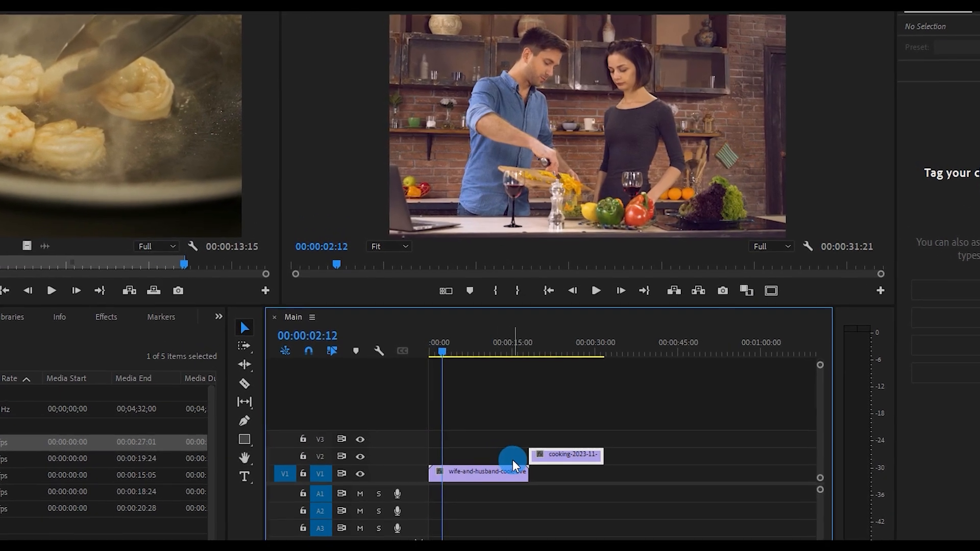
- Trim the end of the wife-and-husband clip to 00:00:15:19 and place the cooking clip directly after it on V1
left_click_drag(445, 348, 541, 397)
left_click(561, 503)
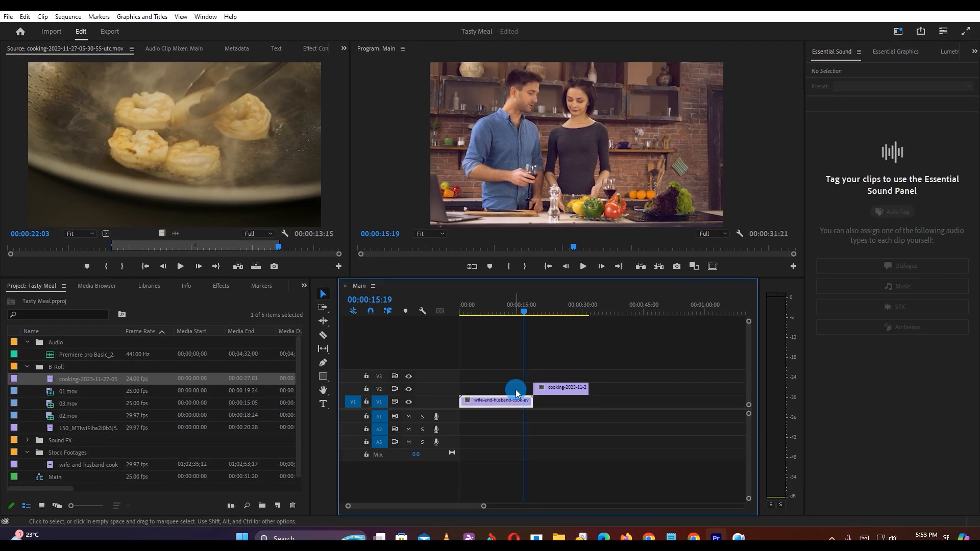
left_click_drag(485, 509, 530, 510)
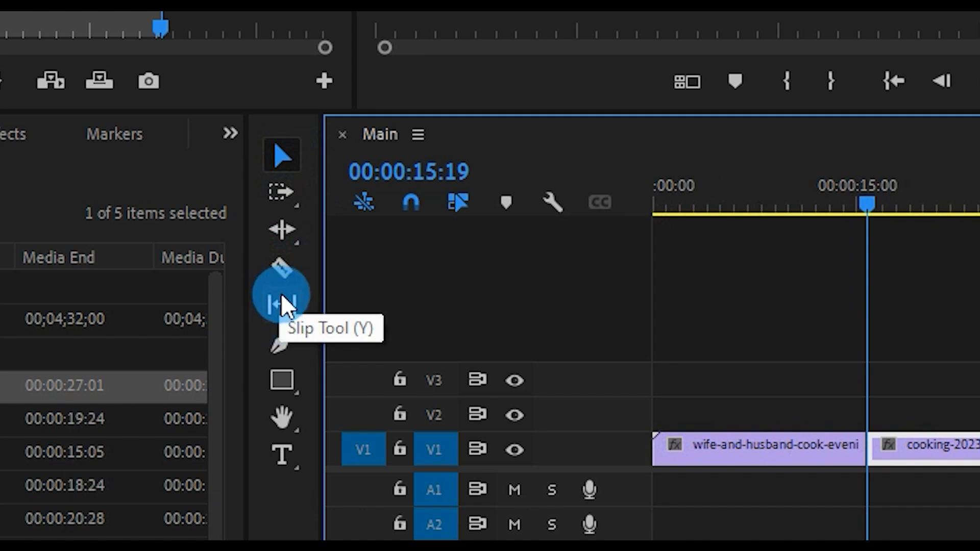
left_click(289, 157)
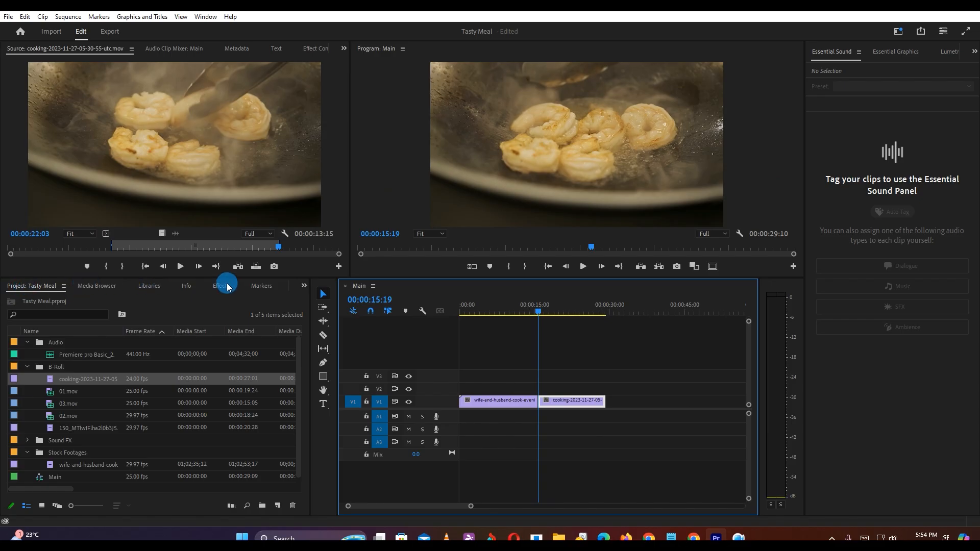
- Look through the Effects, Info, Media Browser and Markers panels and return to the project items
left_click(228, 286)
left_click(186, 286)
left_click(102, 289)
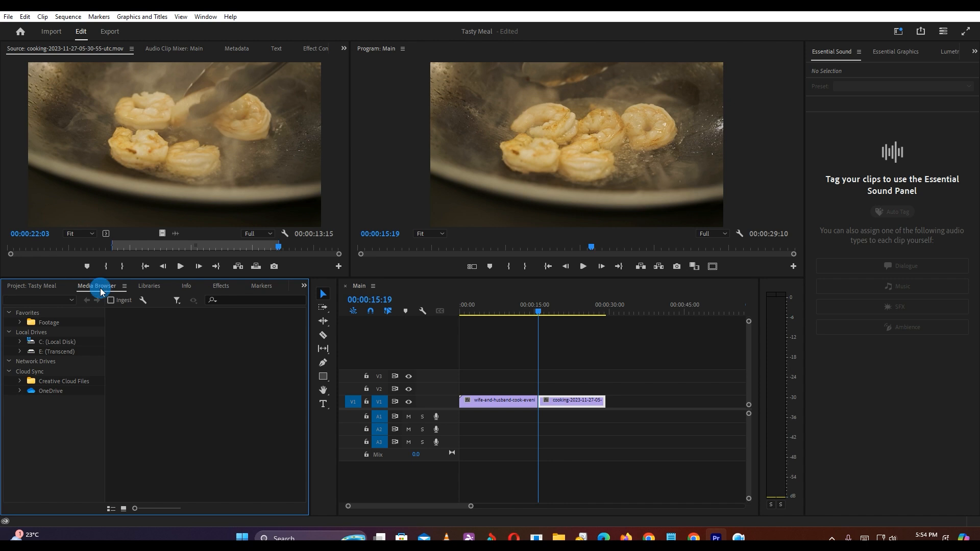
left_click(50, 287)
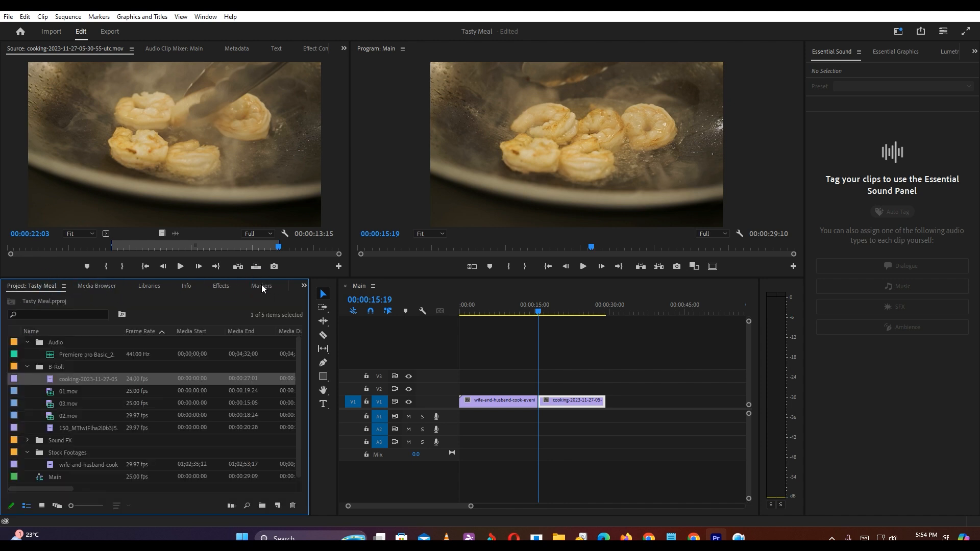
left_click(262, 287)
left_click(36, 287)
- Play the sequence from 00:00:15:19 and enlarge the Source and Program monitors by making the timeline area shorter
left_click(466, 185)
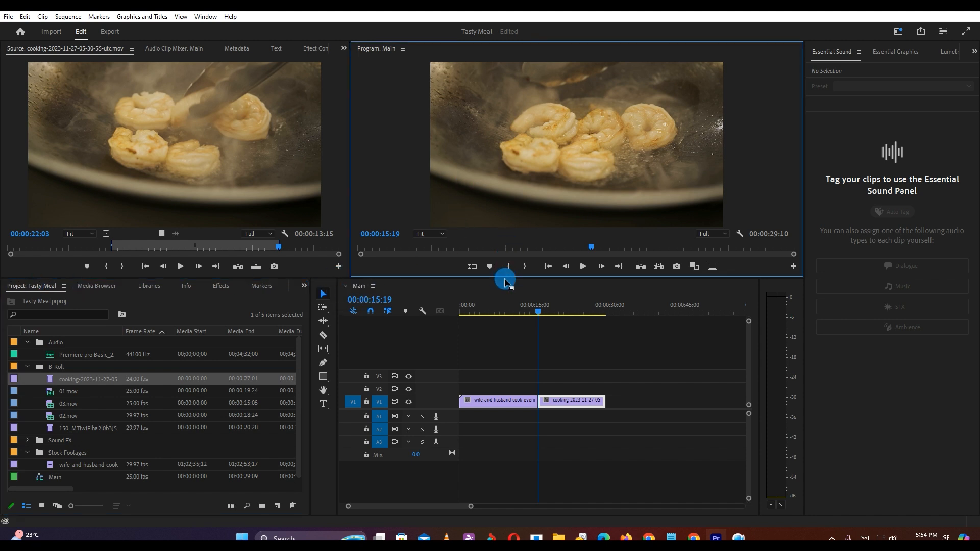
key("space")
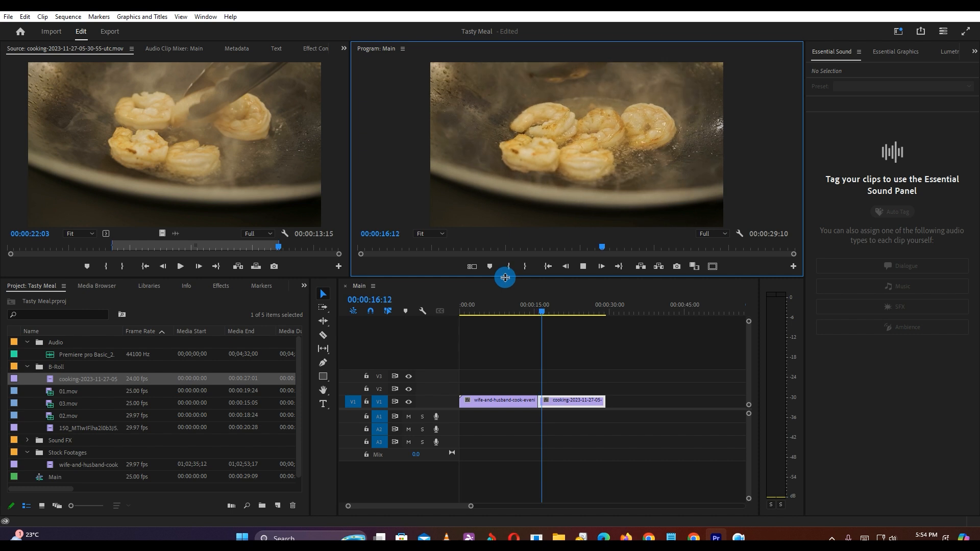
left_click_drag(505, 278, 505, 345)
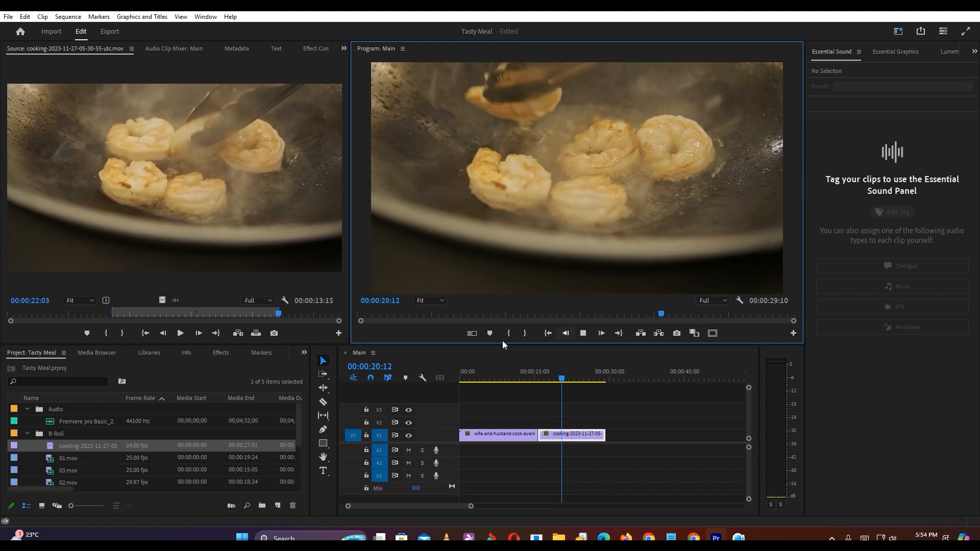
- Move the playhead back to 00:00:10:23 and show the Effect Controls of the wife-and-husband clip
left_click(660, 316)
left_click_drag(659, 316, 522, 317)
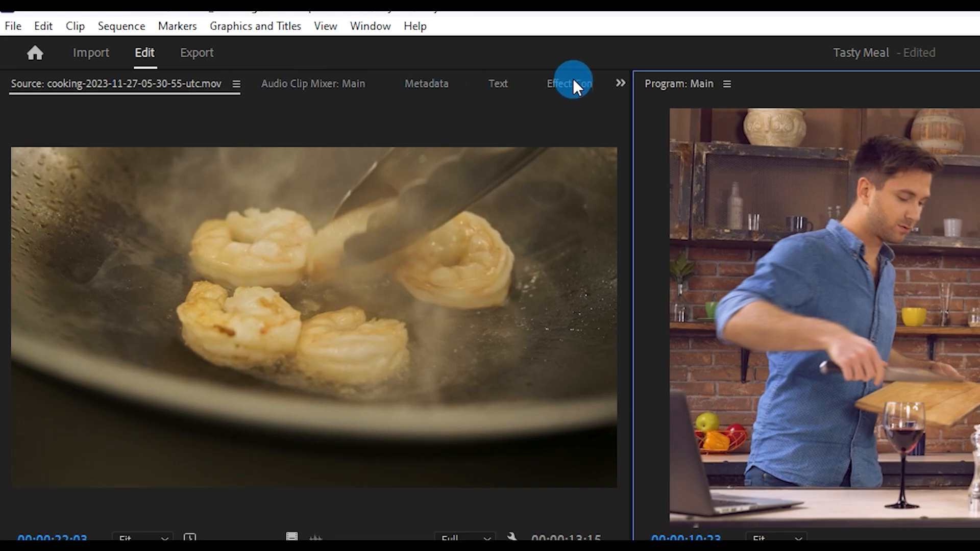
left_click(574, 82)
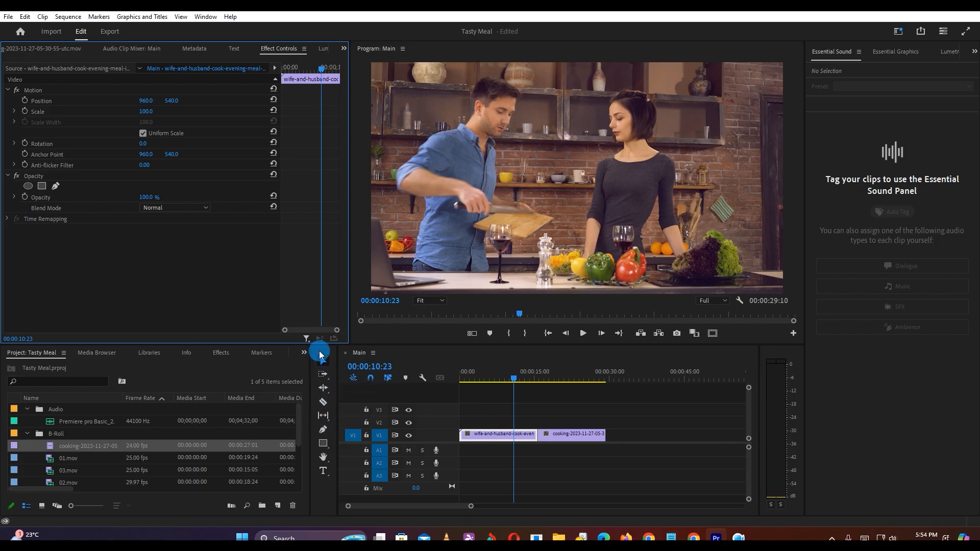
- Move the cooking clip from V1 up to V3, starting at about 00:00:25:17
left_click(322, 363)
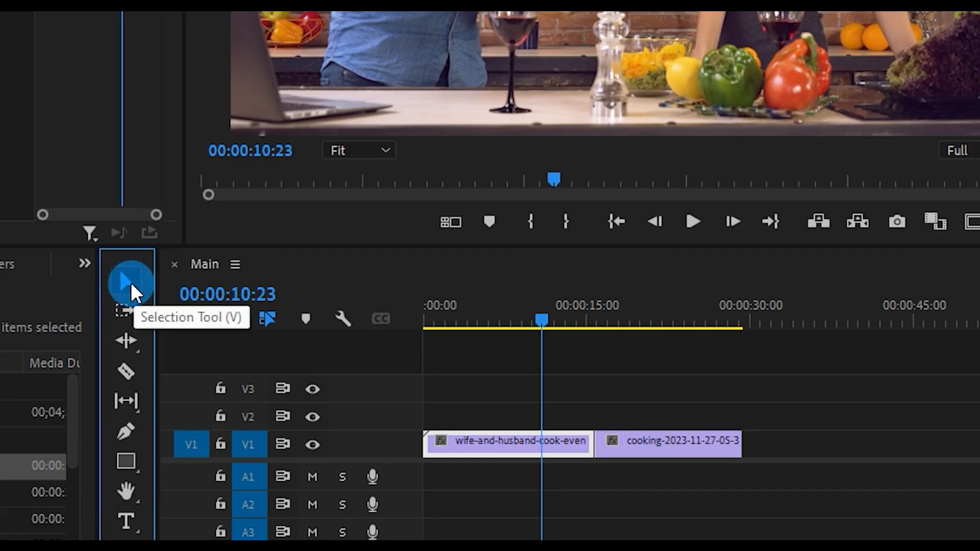
left_click_drag(628, 448, 746, 407)
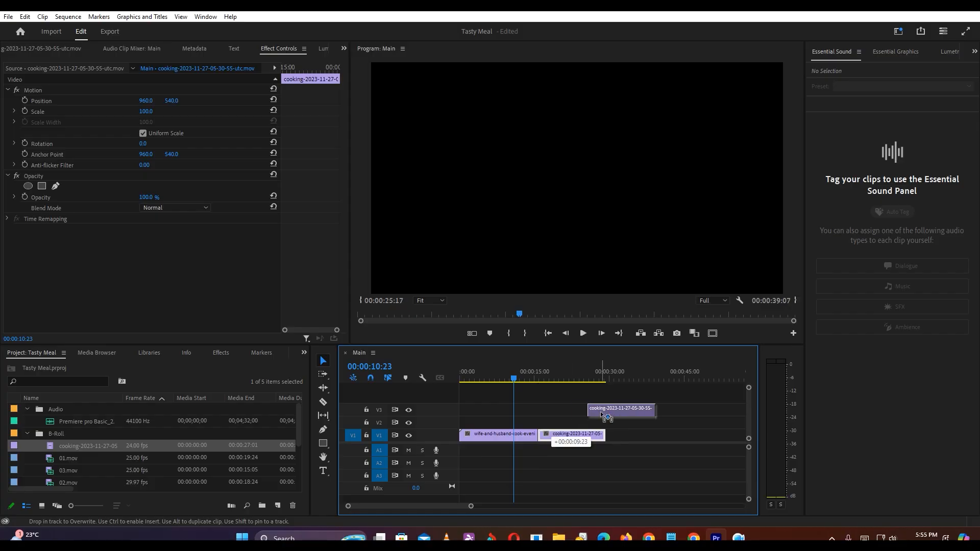
left_click_drag(607, 418, 607, 418)
- Set the playhead to 00:00:11:21 and place the cooking clip on V2, starting where the wife-and-husband clip ends
left_click(498, 387)
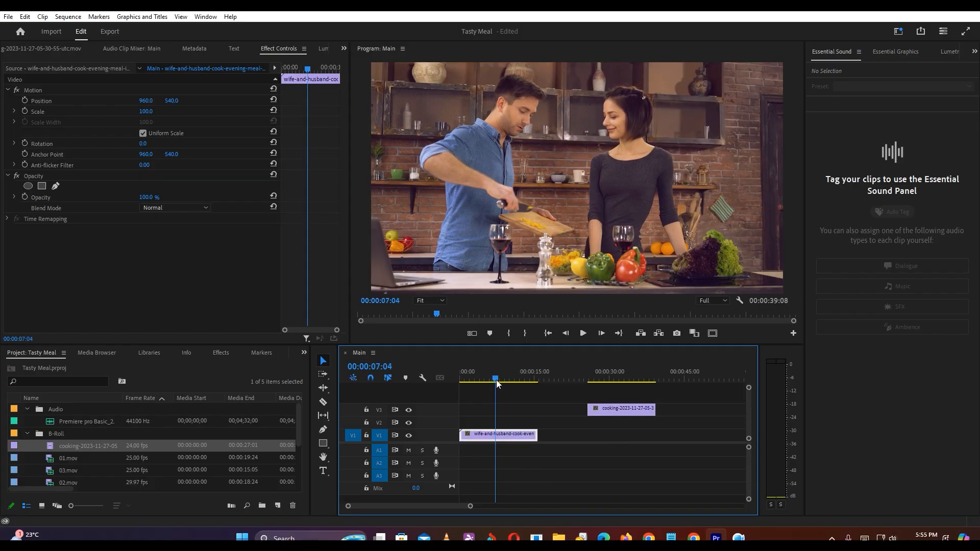
left_click_drag(497, 384, 520, 387)
left_click_drag(608, 414, 565, 423)
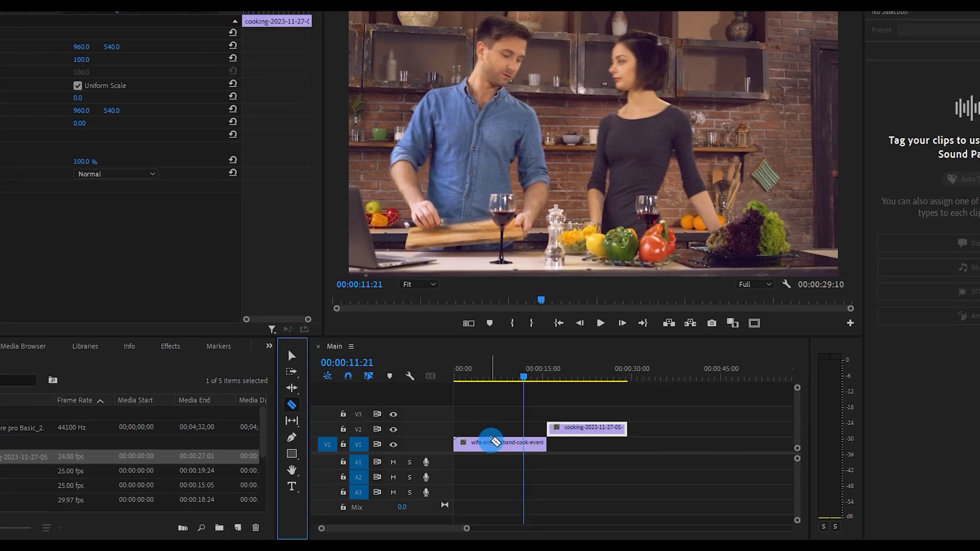
- Split the wife-and-husband clip with the Razor at about 00:00:06:06 and at the playhead, 00:00:11:21
left_click(491, 443)
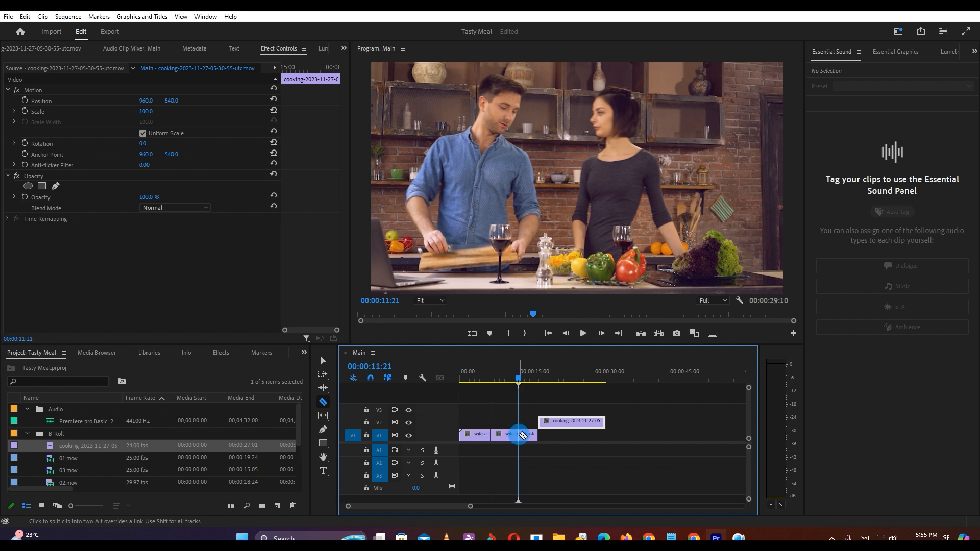
left_click(519, 435)
left_click(324, 361)
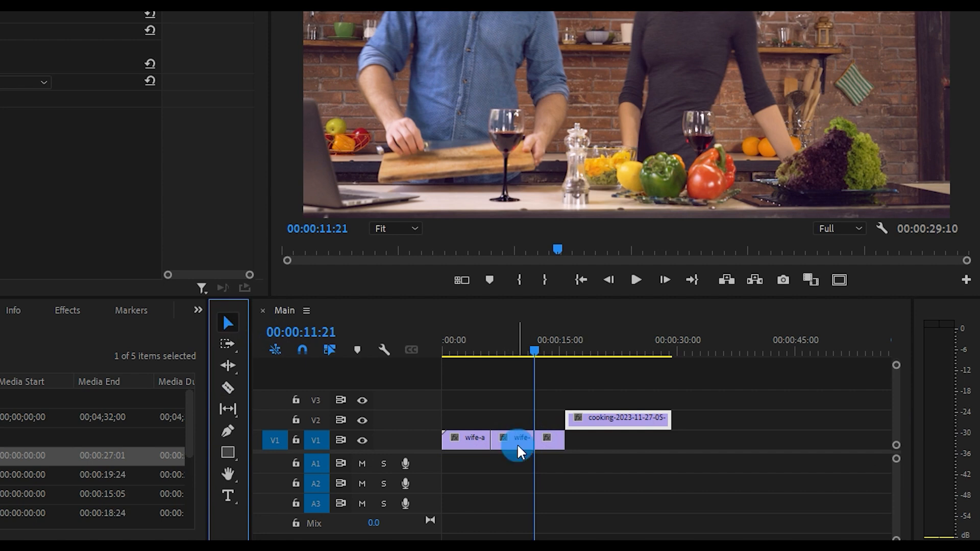
- Delete the middle segment of the wife-and-husband clip and close the gap it leaves on V1
left_click(519, 449)
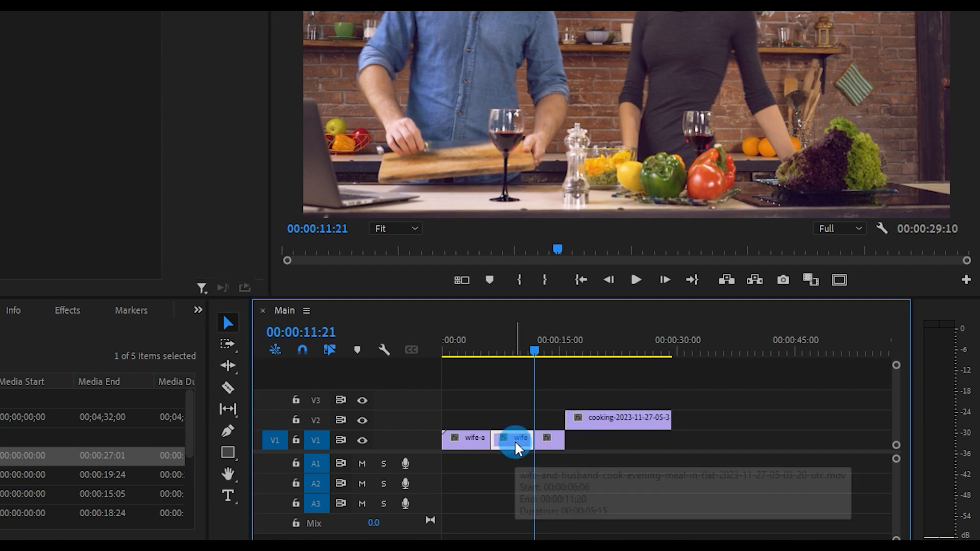
key("Delete")
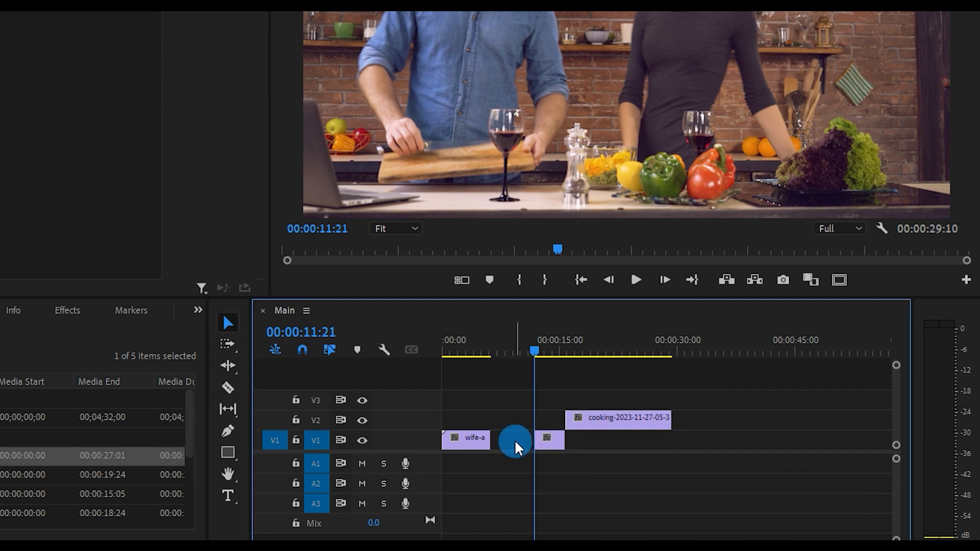
key("Delete")
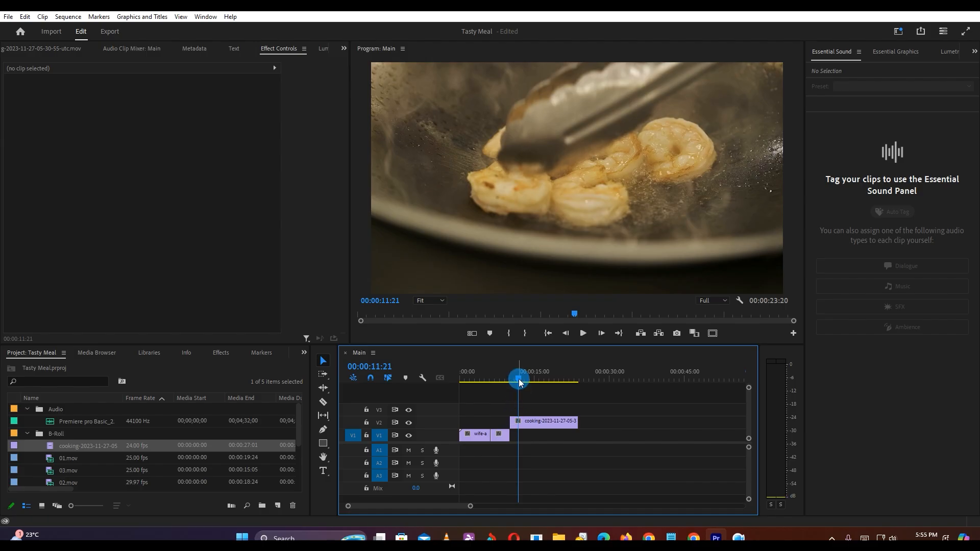
- Slow the second wife-and-husband segment to half speed through its Speed/Duration settings
mouse_move(514, 383)
left_mouse_down()
mouse_move(475, 381)
mouse_move(502, 380)
left_mouse_up()
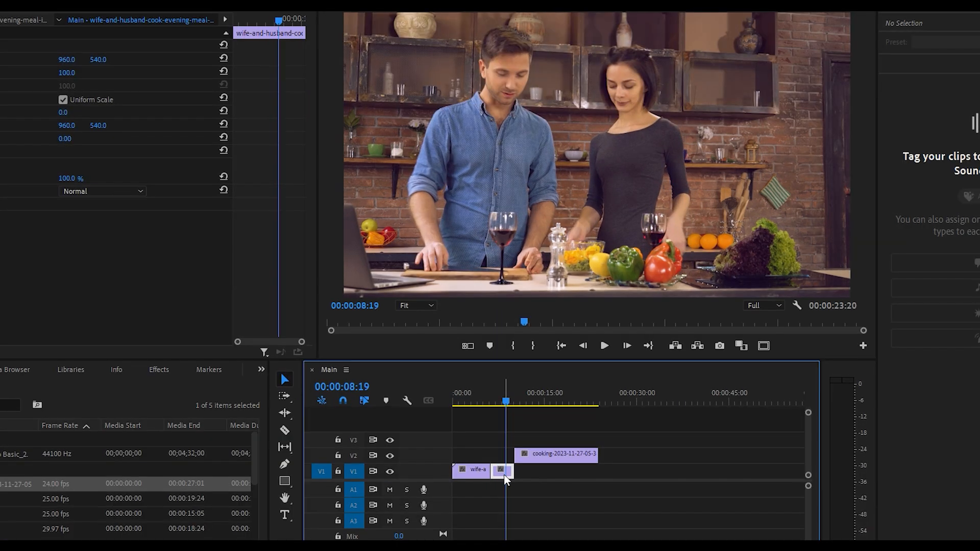
right_click(502, 438)
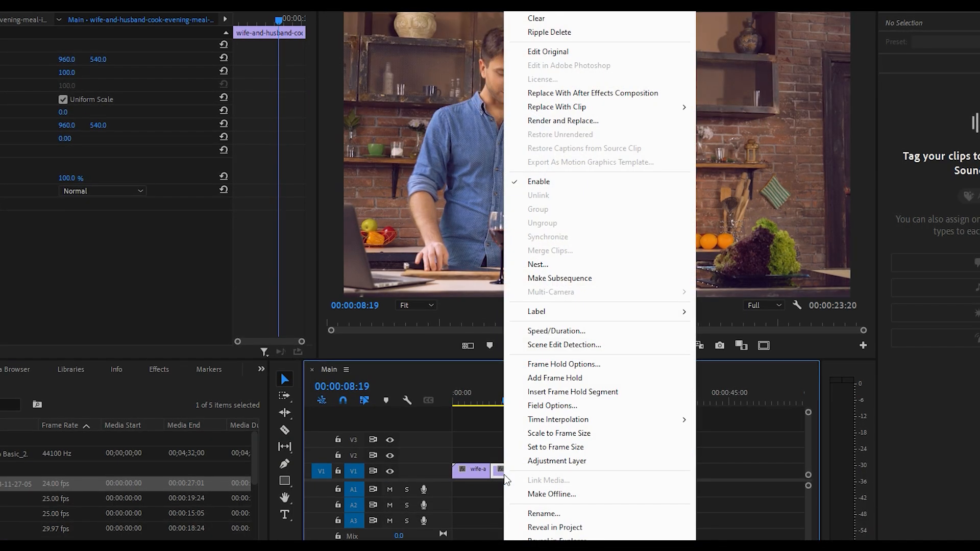
left_click(554, 330)
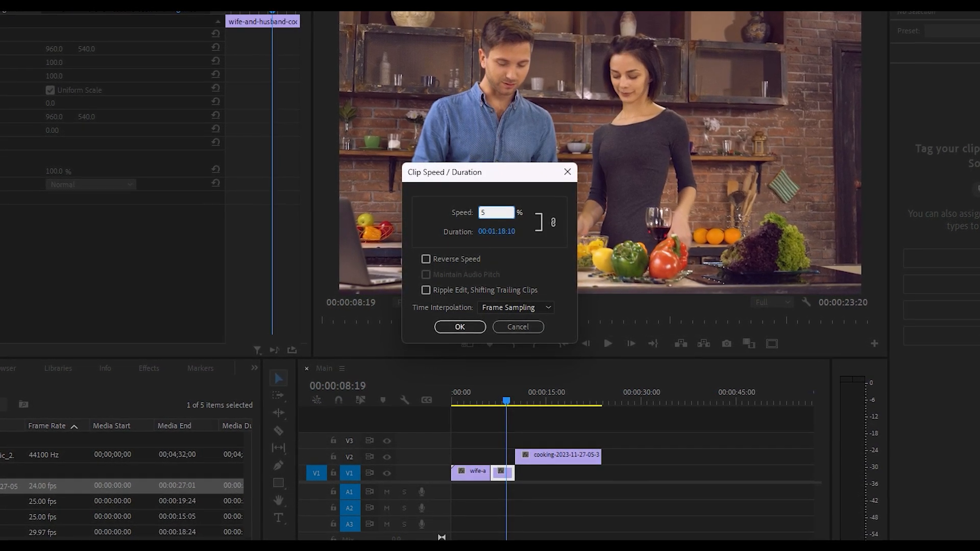
left_click(460, 327)
- Shift the cooking clip on V2 to start where the slowed segment ends, and play the sequence across the first cut
left_click_drag(552, 458, 571, 463)
left_click_drag(499, 393, 475, 403)
key("space")
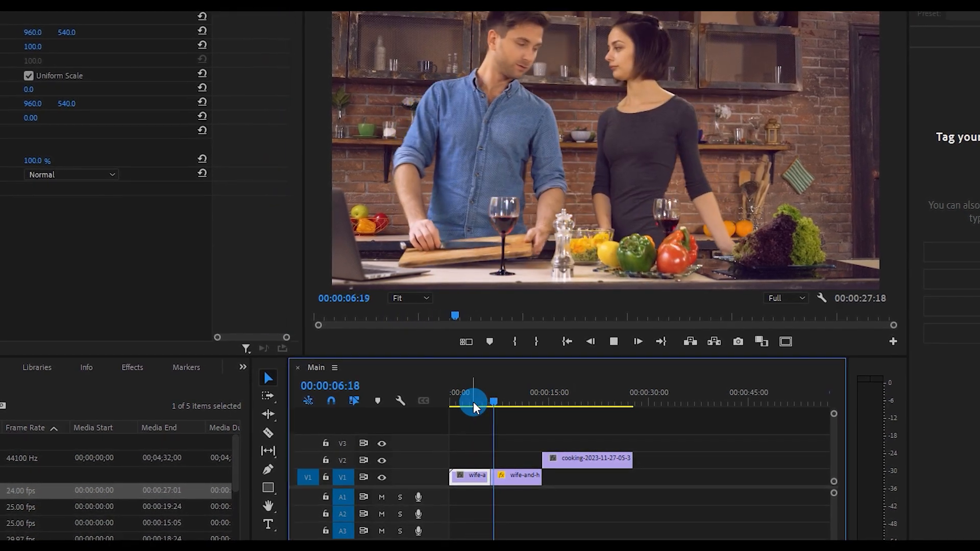
- Speed the cooking clip on V2 up to 300% and play the retimed result
left_click(506, 399)
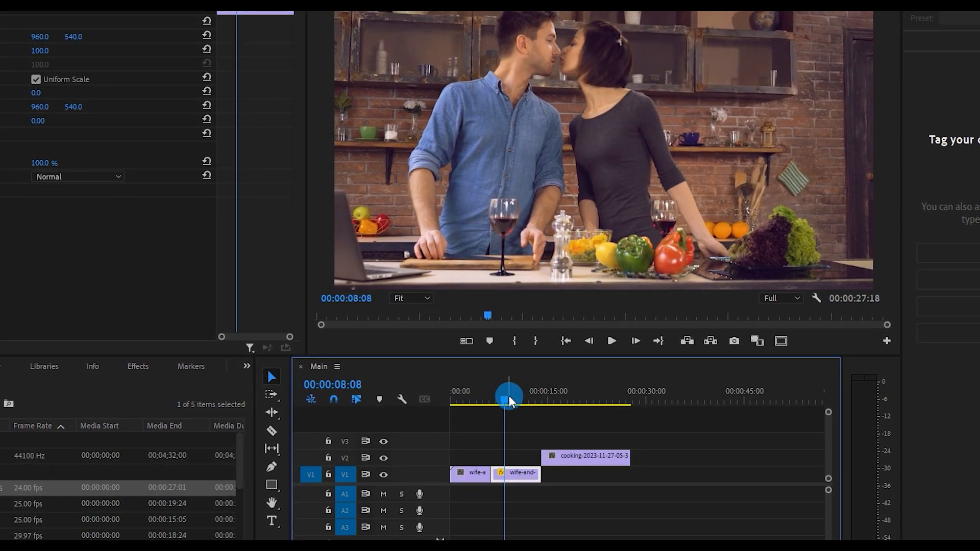
left_click_drag(507, 393, 571, 412)
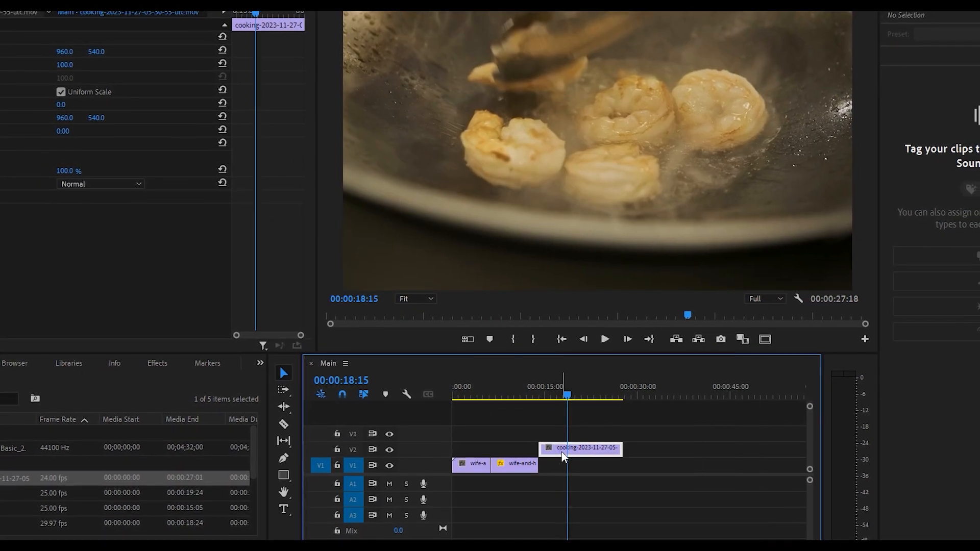
right_click(562, 452)
left_click(613, 325)
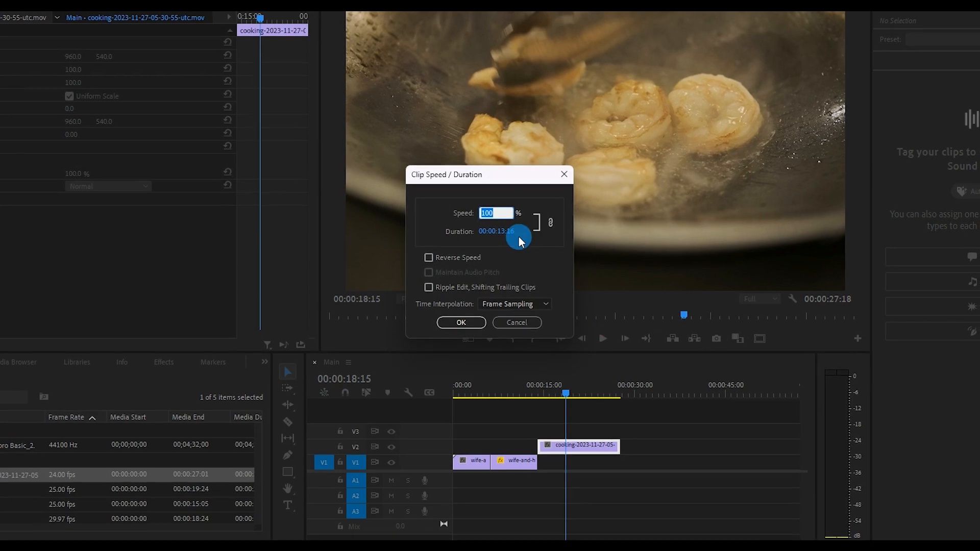
type("3")
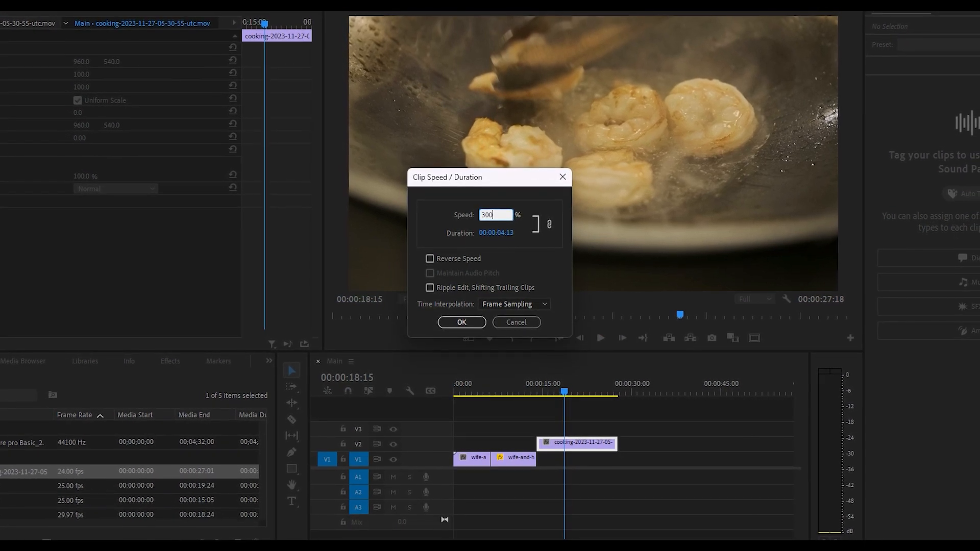
left_click(462, 322)
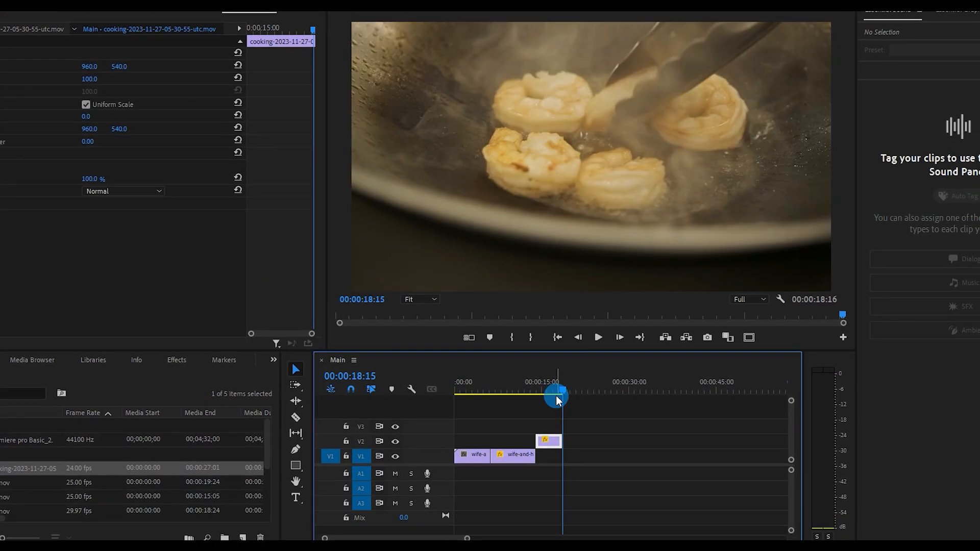
left_click_drag(563, 390, 530, 400)
key("space")
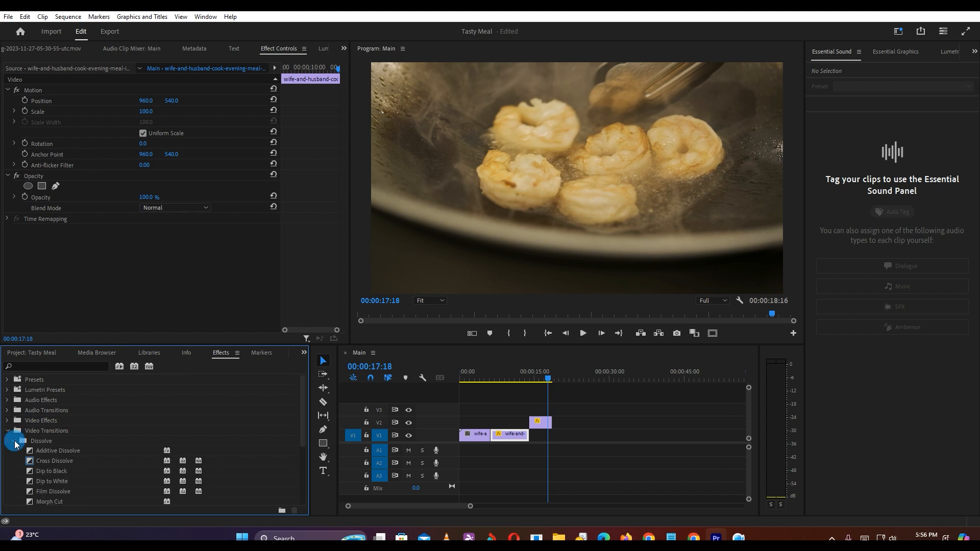
- Move the cooking clip down to V1 and apply a Cross Dissolve at its cut with the slowed segment
left_click_drag(541, 427, 542, 434)
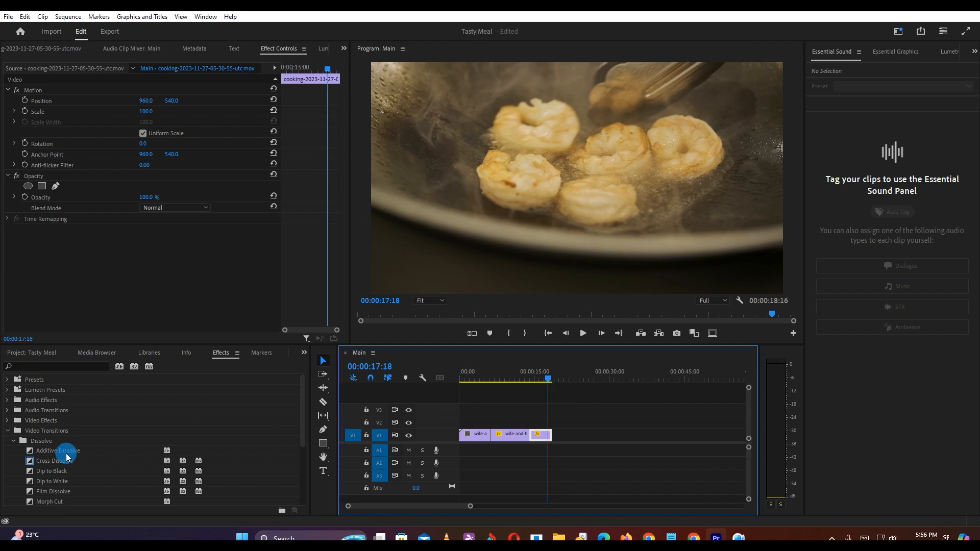
scroll(68, 478, "down", 5)
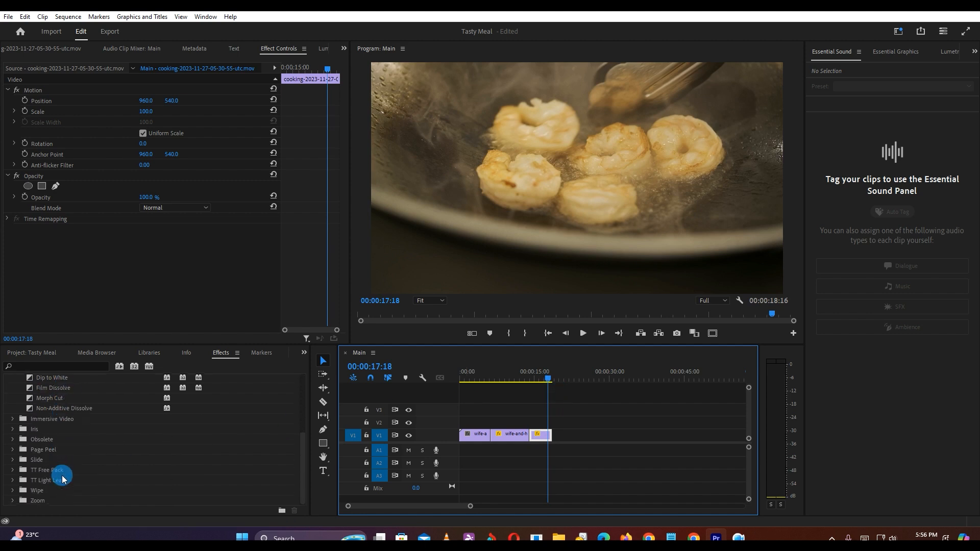
scroll(61, 479, "up", 5)
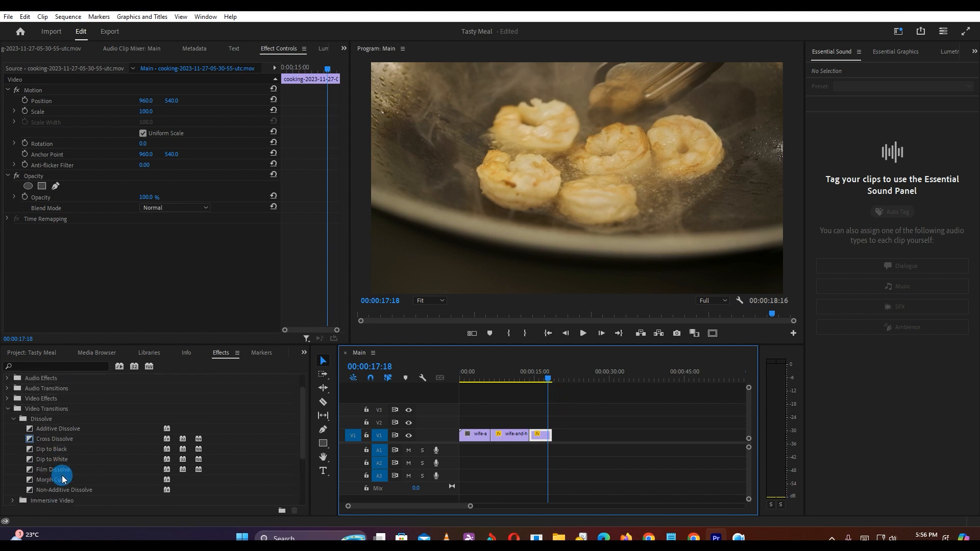
left_click(28, 462)
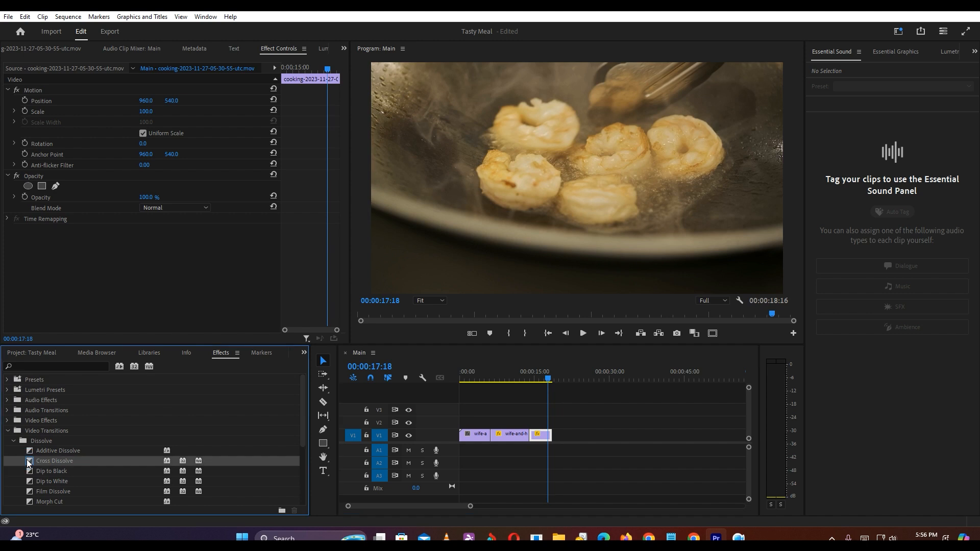
left_click_drag(534, 443, 531, 437)
- Shorten the Cross Dissolve before the cooking clip to 16 frames and scrub through the transition
left_click(536, 381)
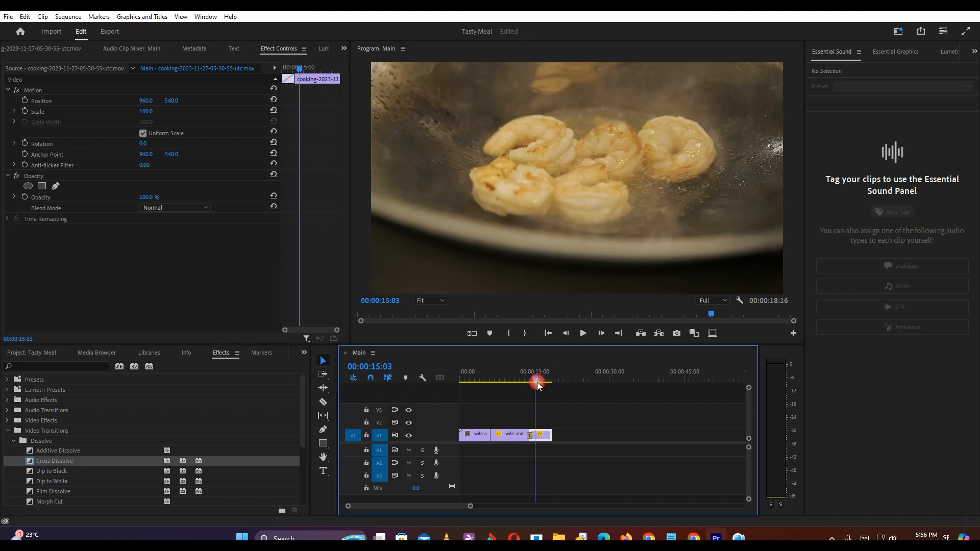
left_click_drag(470, 506, 435, 516)
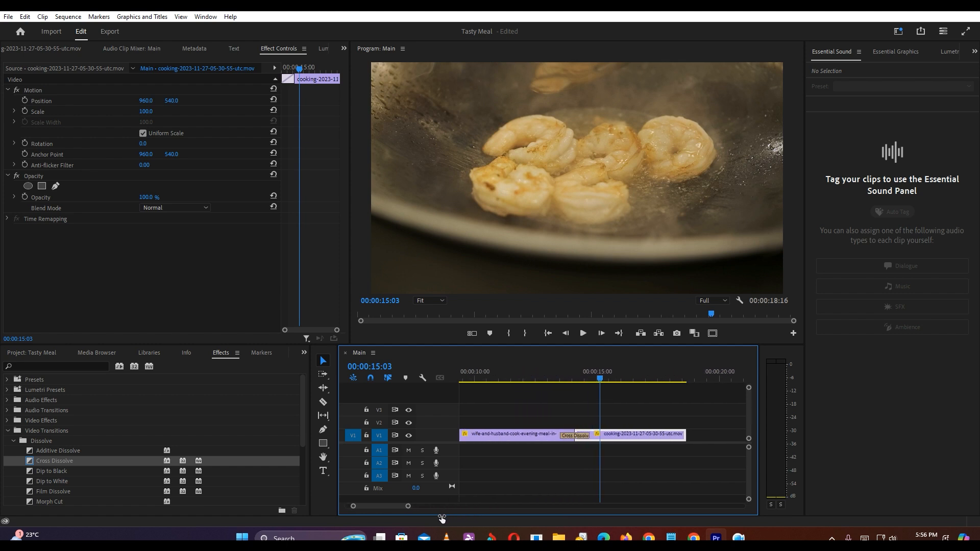
left_click_drag(599, 381, 562, 394)
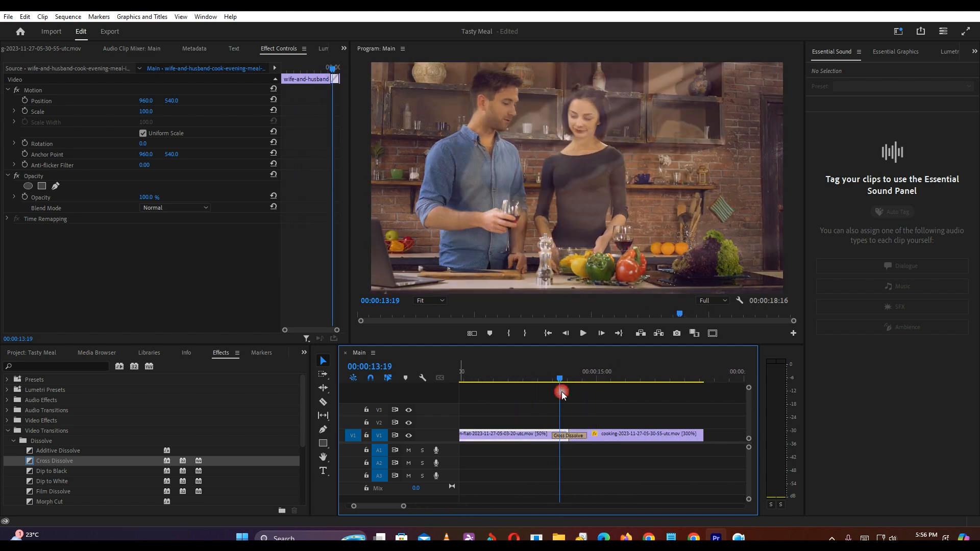
left_click_drag(402, 508, 387, 507)
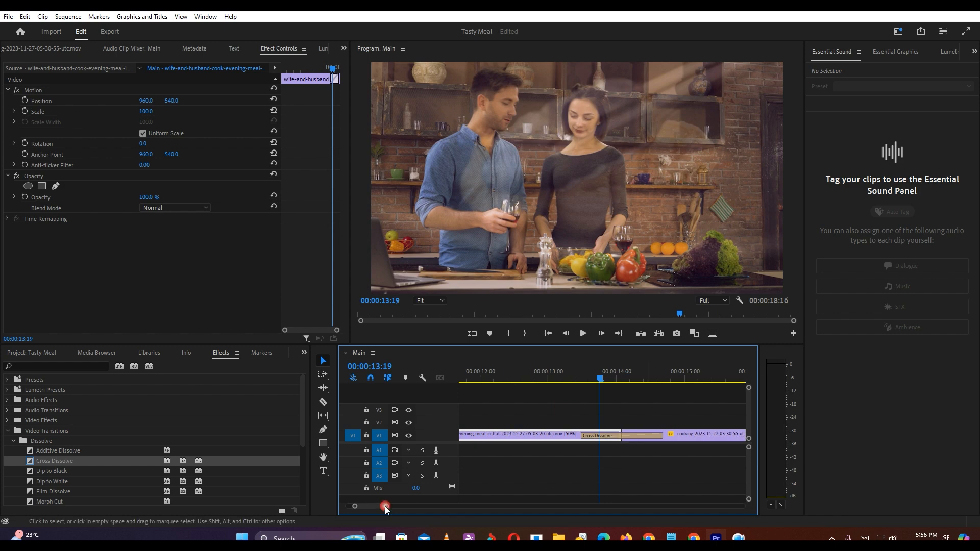
left_click_drag(662, 435, 644, 435)
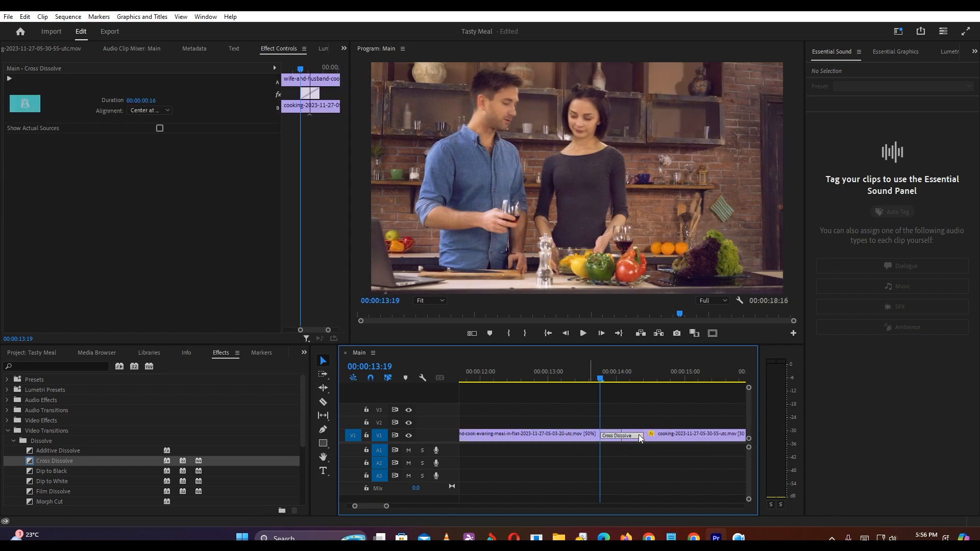
left_click(612, 380)
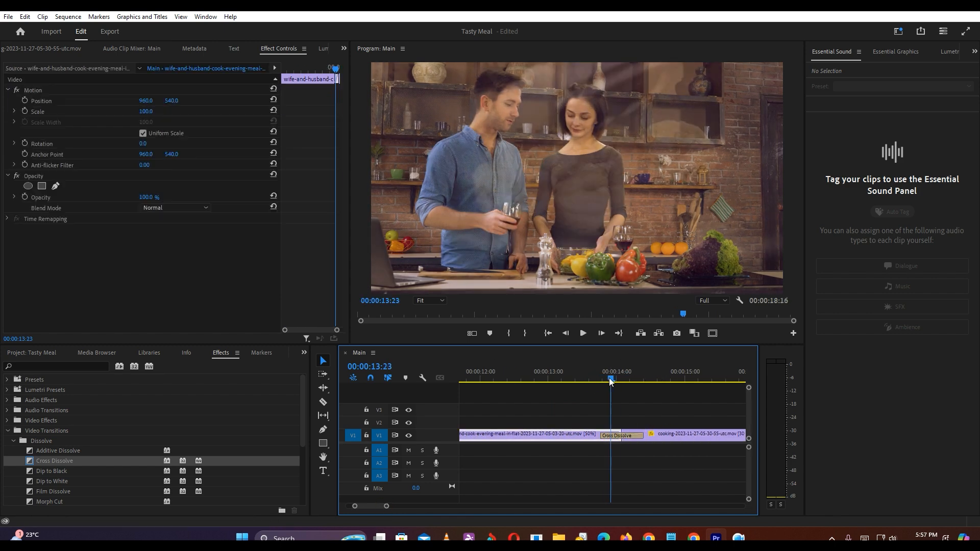
left_click_drag(611, 382, 590, 393)
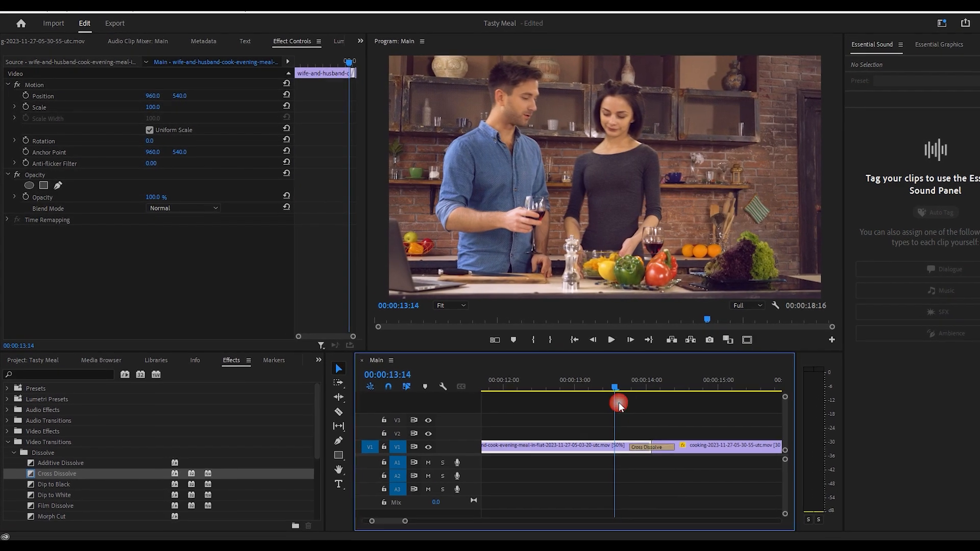
- Try a Directional Blur on the slowed wife-and-husband segment with Direction 1x1.0°, and remove the effect
left_click(7, 442)
left_click(7, 432)
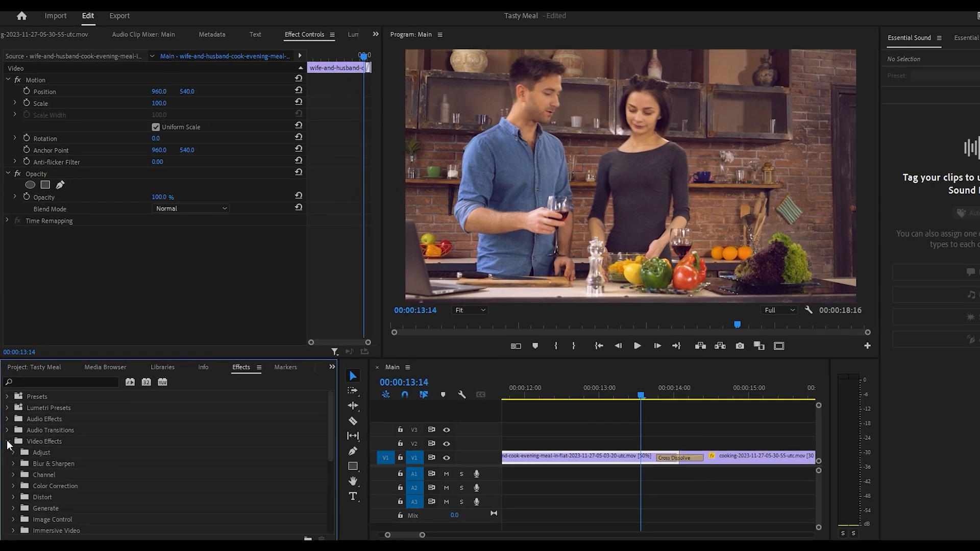
left_click(14, 468)
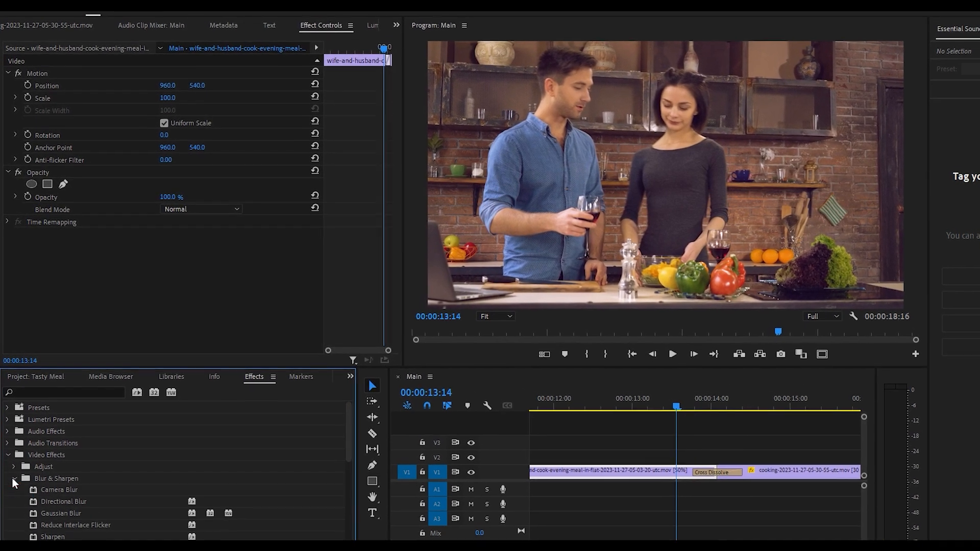
left_click_drag(78, 508, 664, 493)
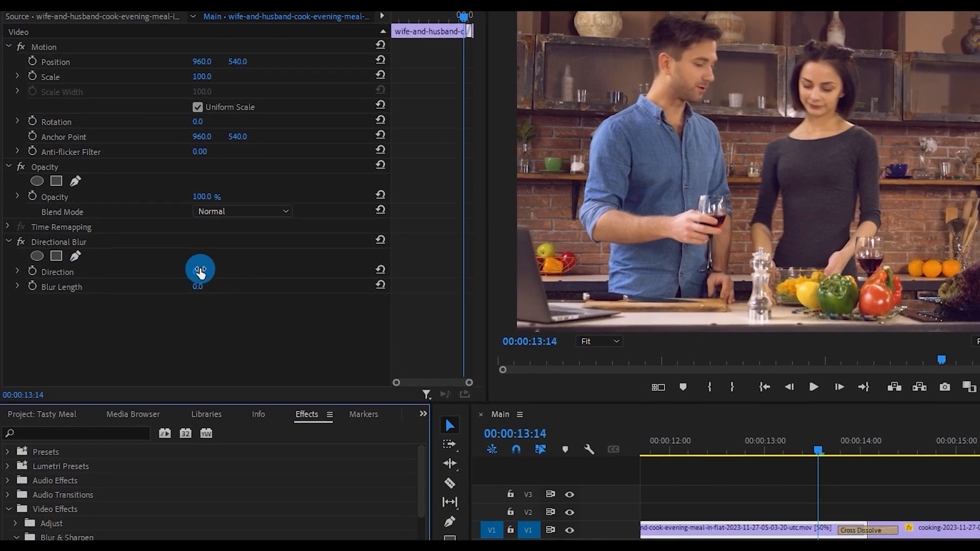
left_click_drag(203, 273, 387, 273)
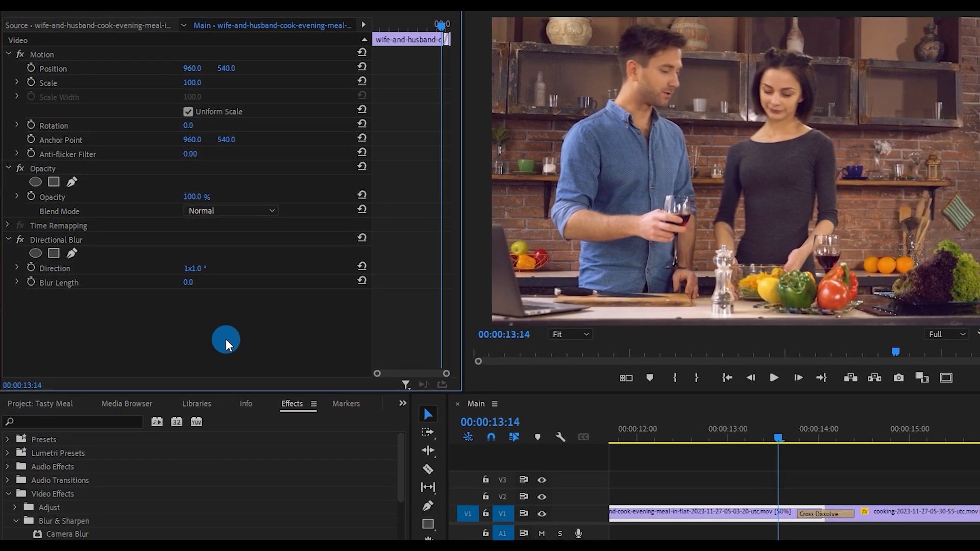
left_click(54, 238)
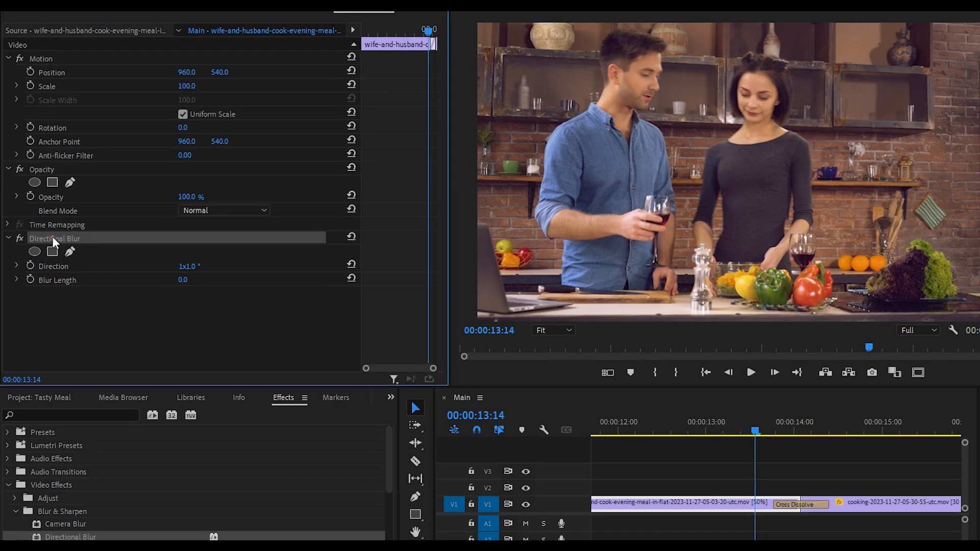
key("Delete")
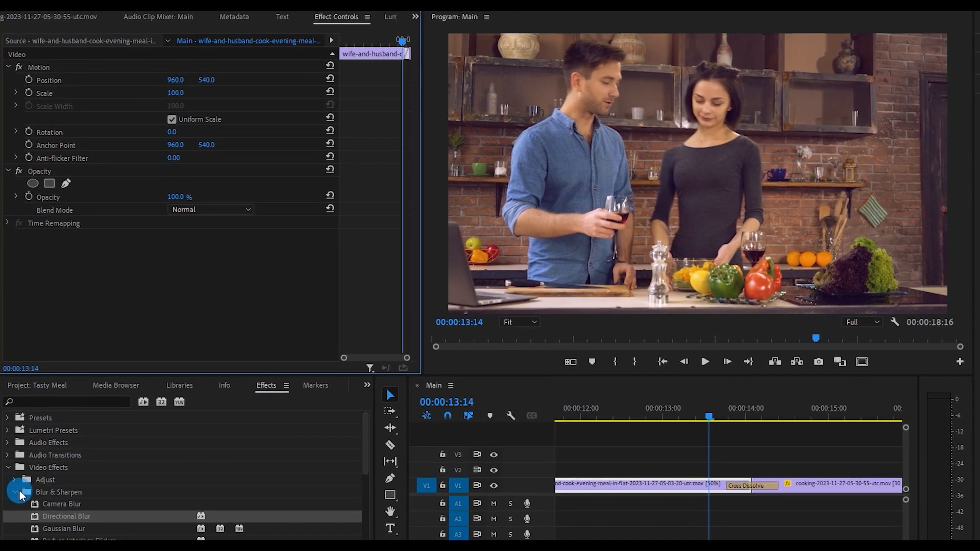
left_click(9, 465)
left_click(8, 442)
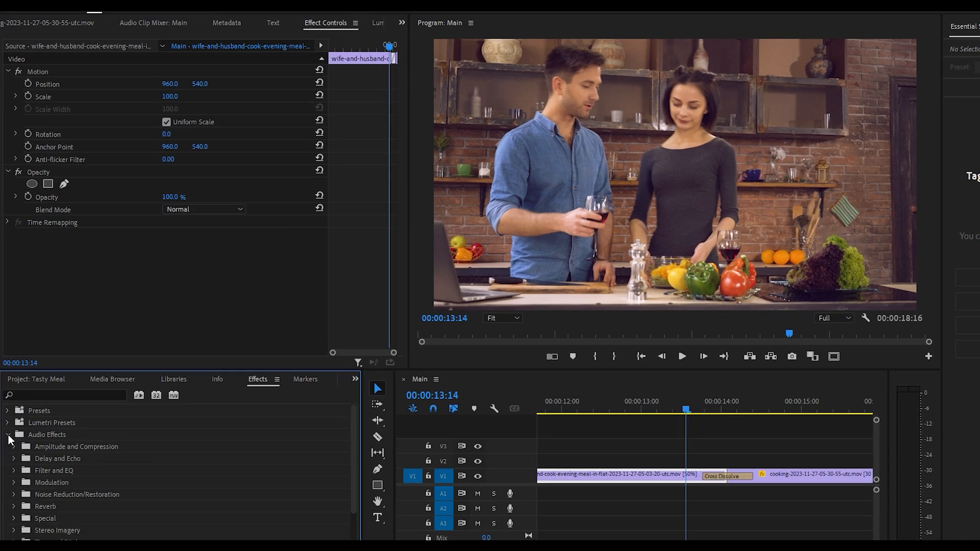
left_click(7, 434)
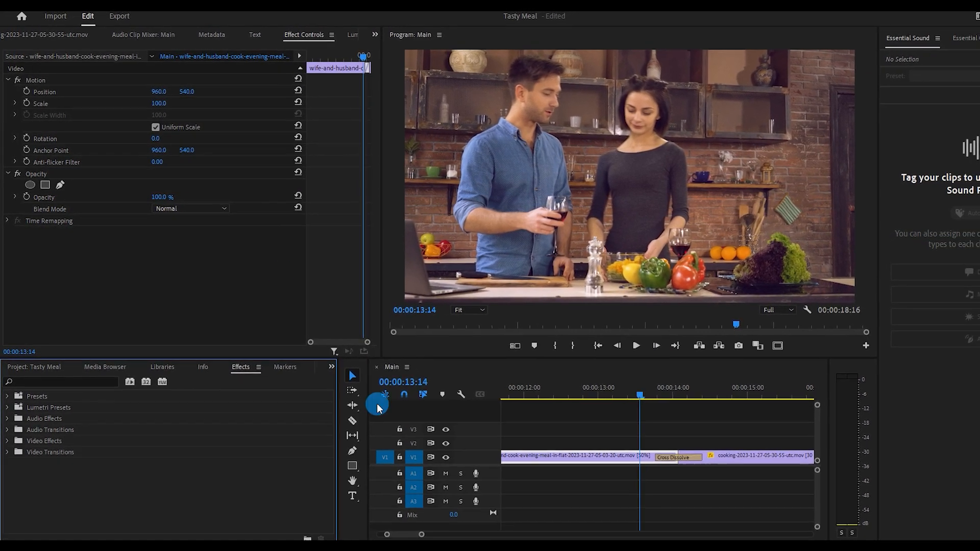
- Add the title TASTY FRESH over the cooking clip in Montserrat ExtraLight and centre it in the frame
left_click(349, 493)
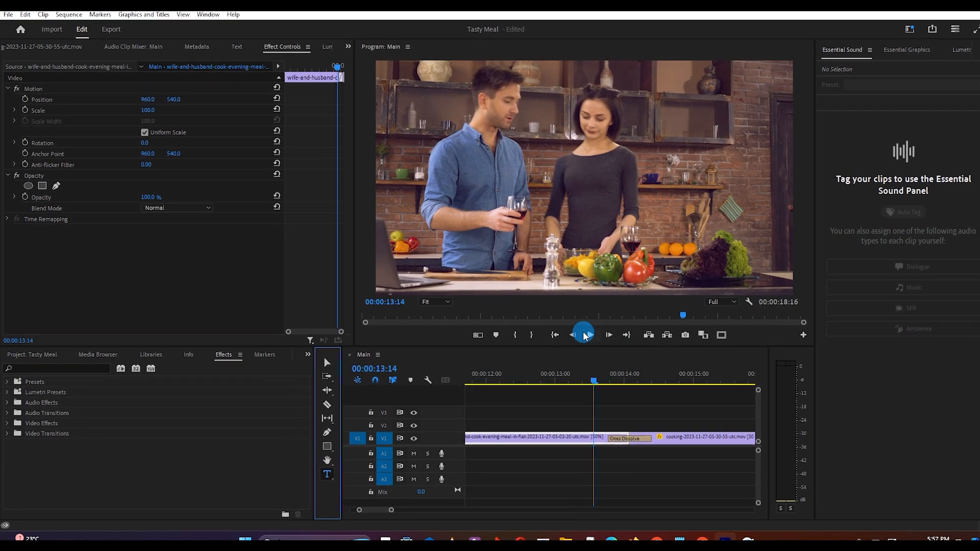
left_click(505, 167)
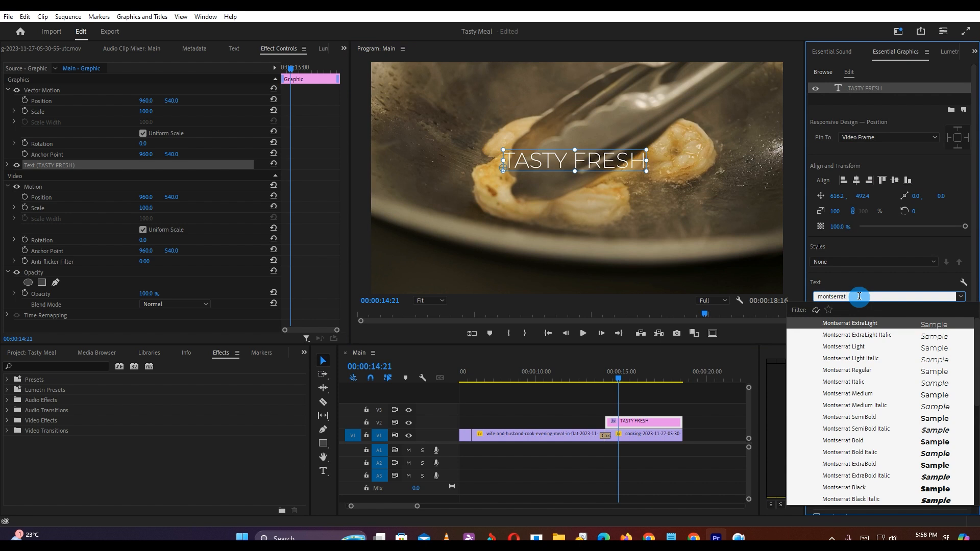
key("Return")
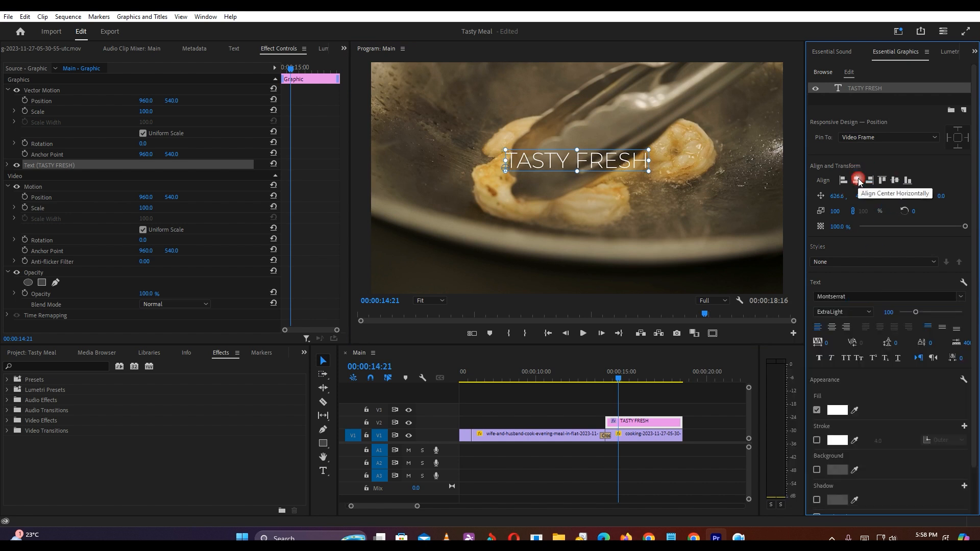
left_click(896, 181)
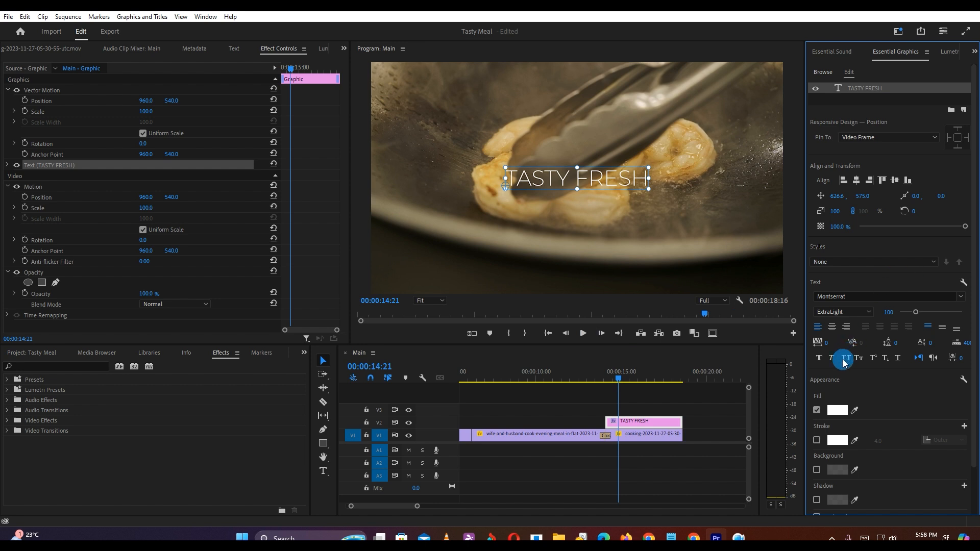
- Increase the title's font size to 146 and centre it horizontally and vertically again
left_click_drag(916, 312, 924, 312)
left_click(858, 182)
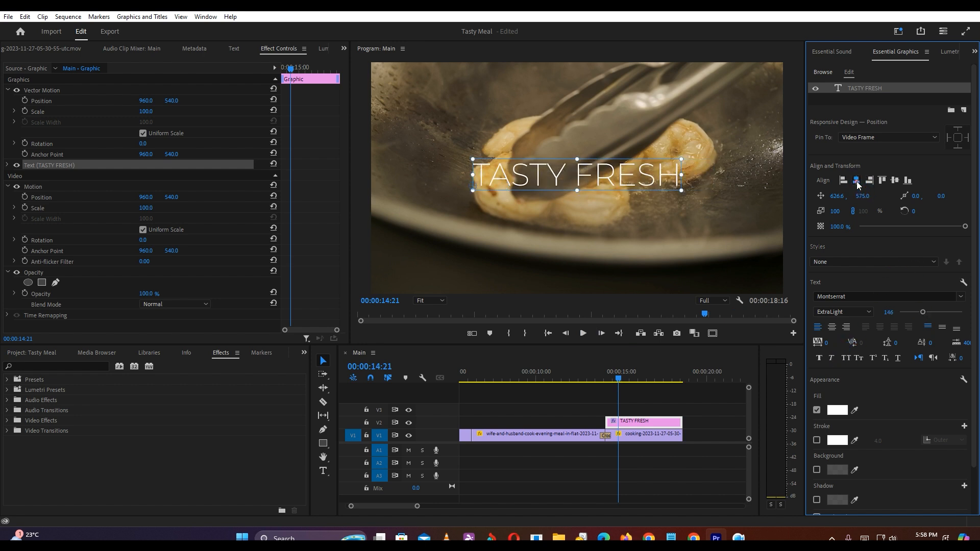
left_click(899, 182)
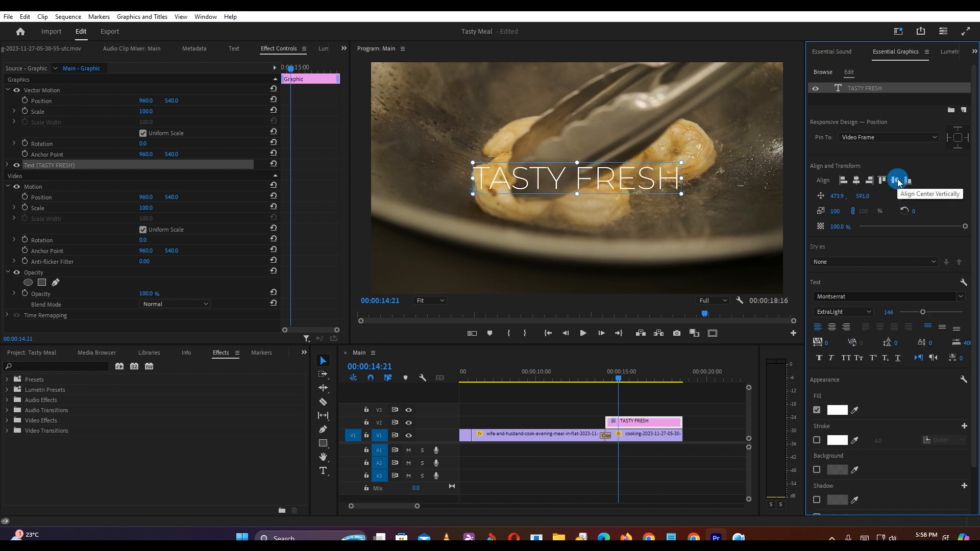
- Apply Faux Bold to the TASTY FRESH title and recentre it on both axes of the frame
left_click(820, 359)
left_click(857, 181)
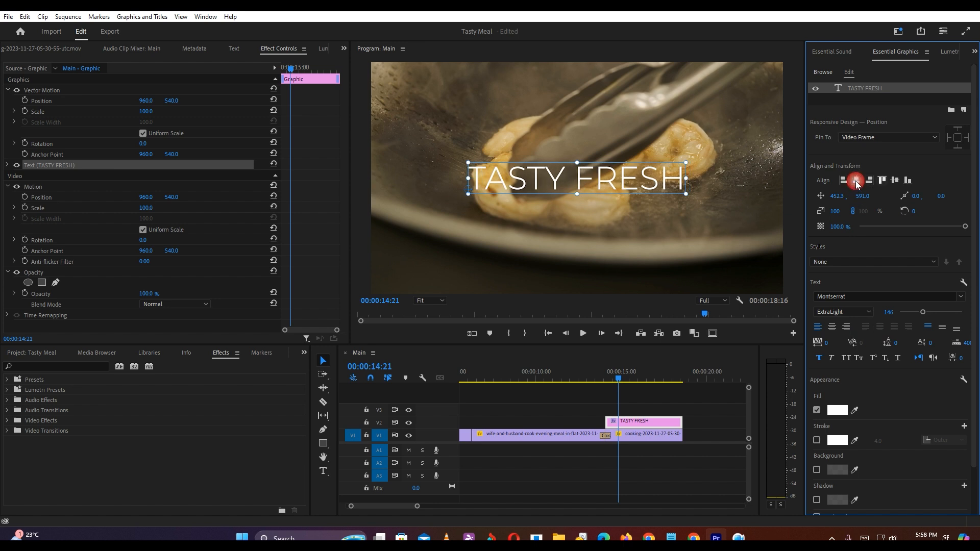
left_click(894, 182)
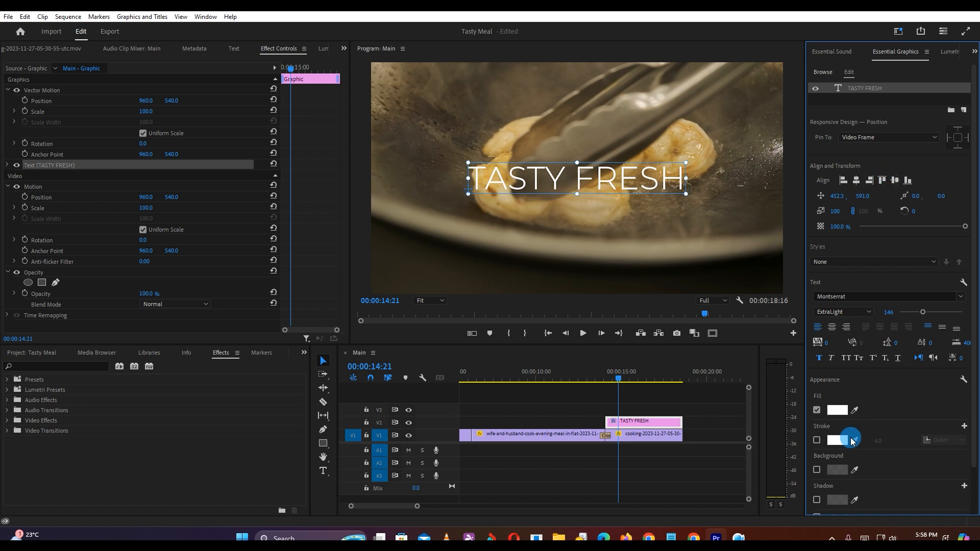
- Keep the title's ExtraLight font style and move its anchor point to the centre of the text
left_click(868, 313)
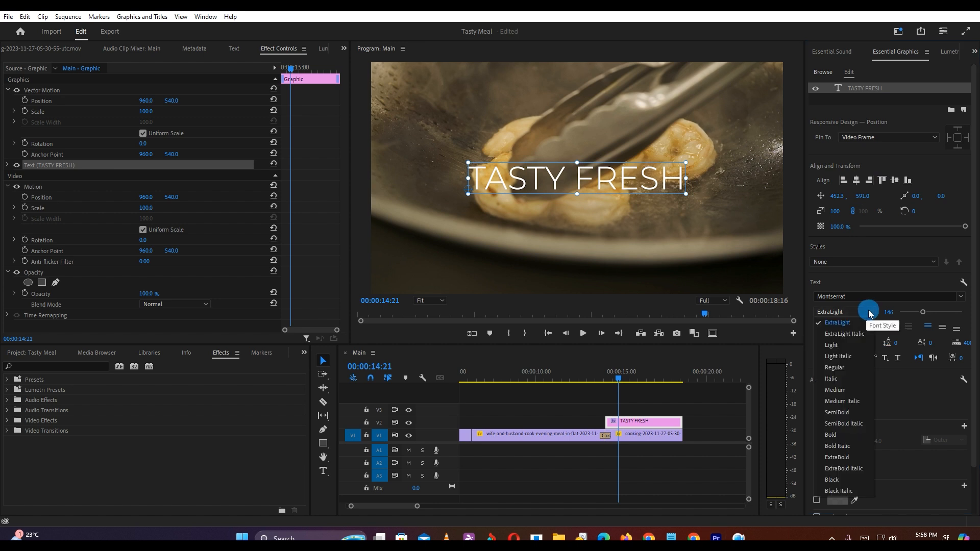
left_click(870, 313)
left_click_drag(466, 192, 475, 190)
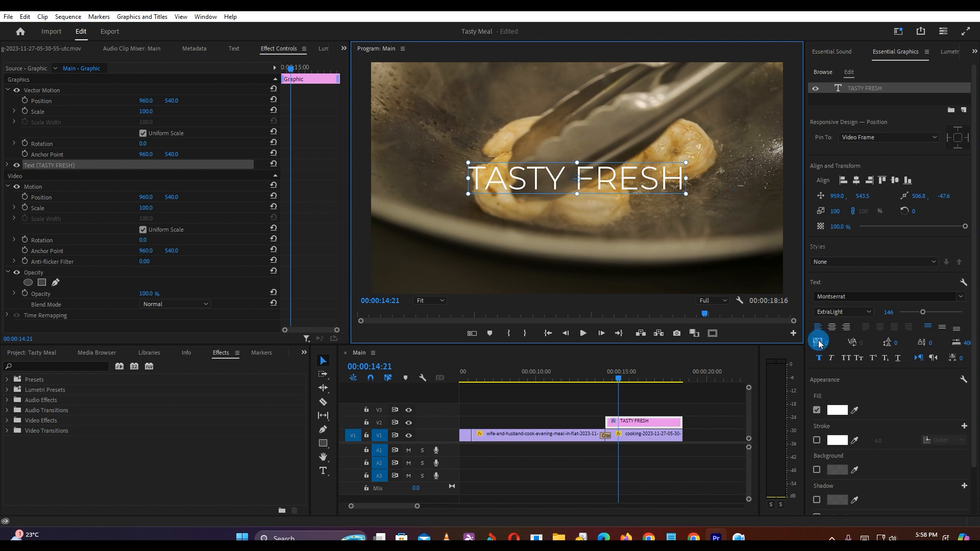
- Enable the shadow on the TASTY FRESH title and shorten its clip to end at about 16 seconds
left_click(818, 500)
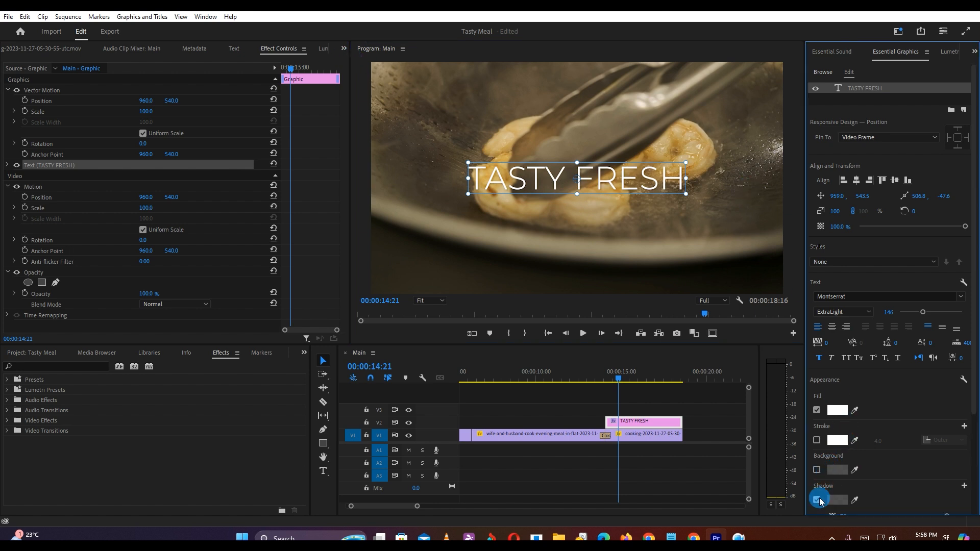
left_click(706, 412)
left_click_drag(682, 422, 639, 416)
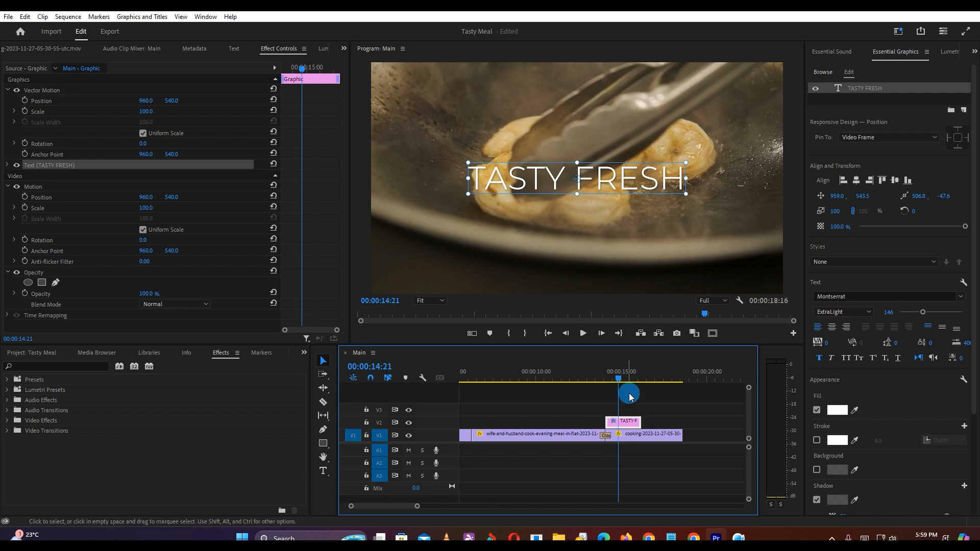
left_click(612, 382)
left_click_drag(611, 384, 635, 379)
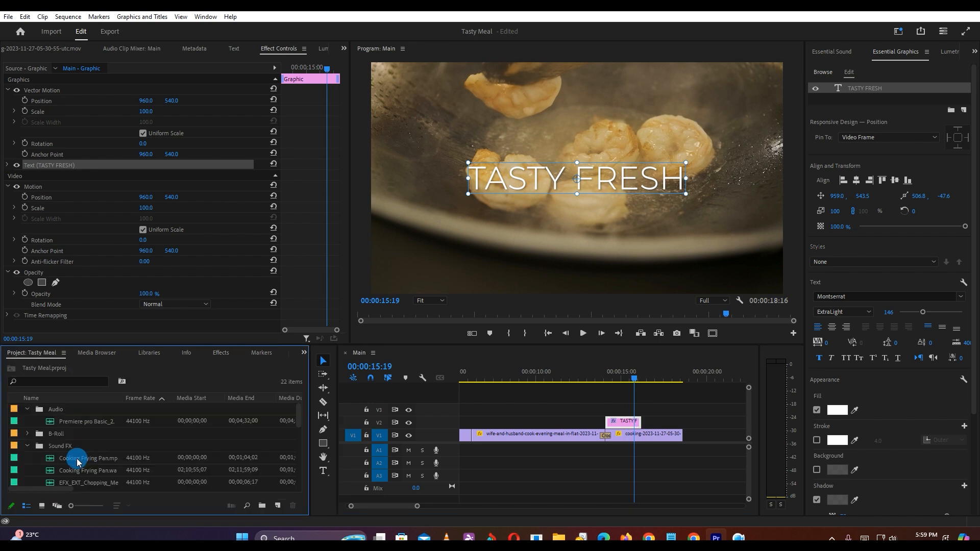
- Add the Cooking Frying Pan.mp3 sound to track A1 from the start of the title and play it back with the picture
left_click(77, 458)
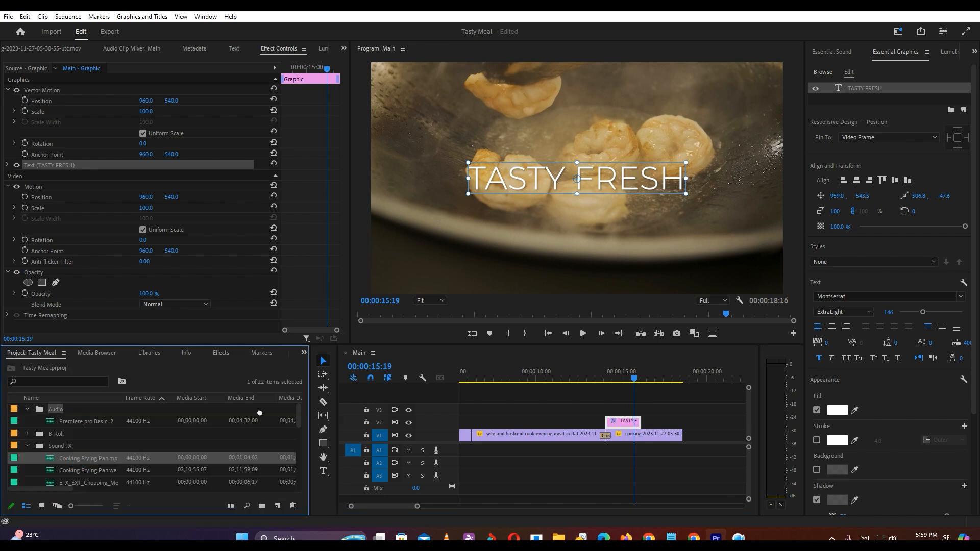
left_click_drag(714, 417, 608, 454)
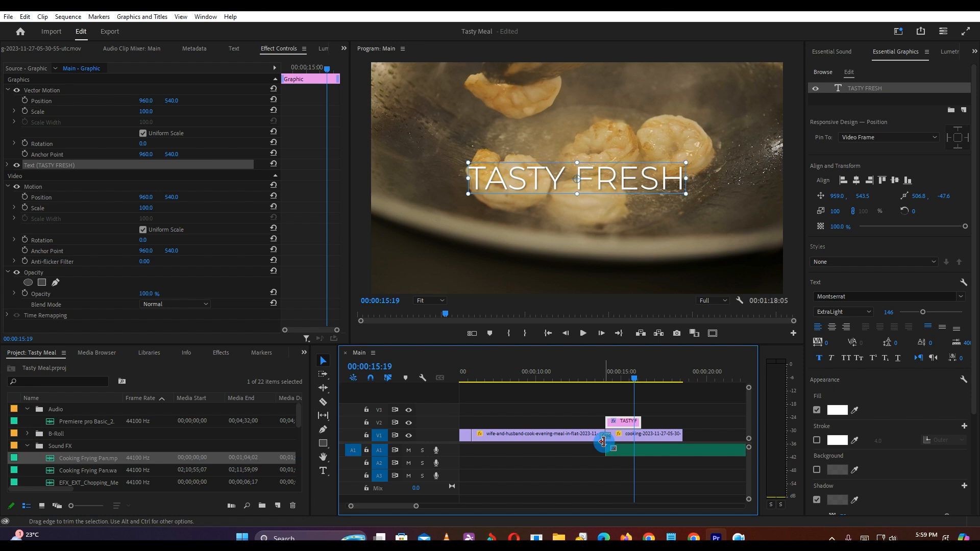
left_click(598, 377)
key("space")
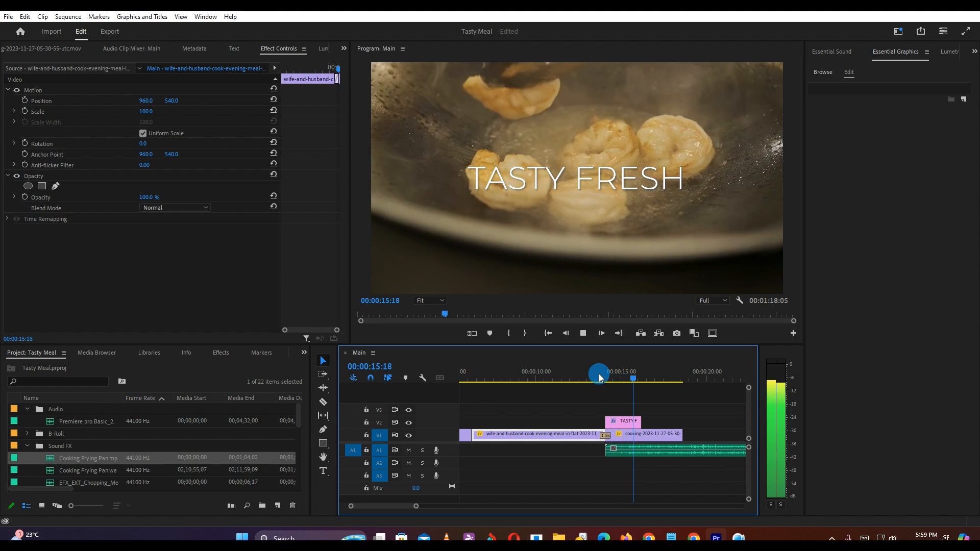
key("space")
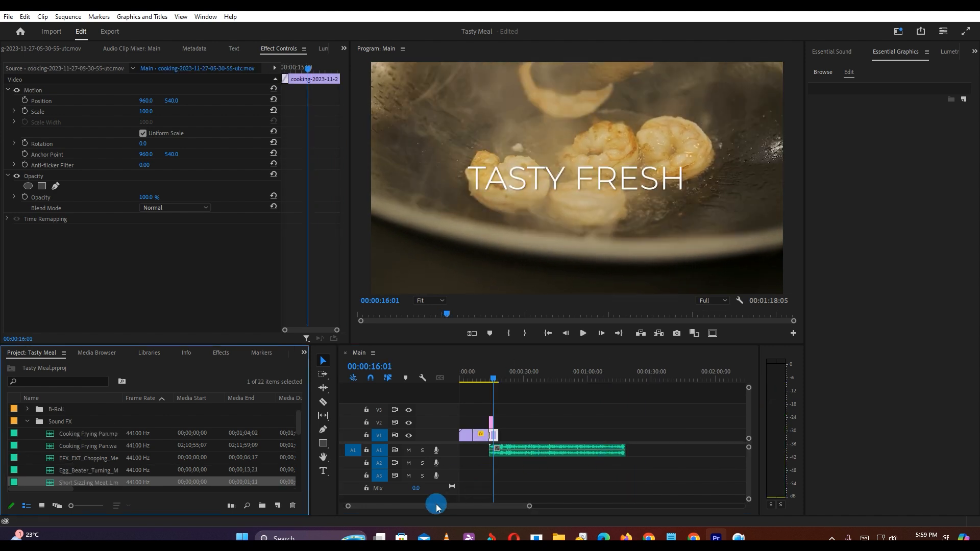
- Expand the Audio 1 track and lower the frying pan sound's volume level to -14.1 dB
left_click(432, 456)
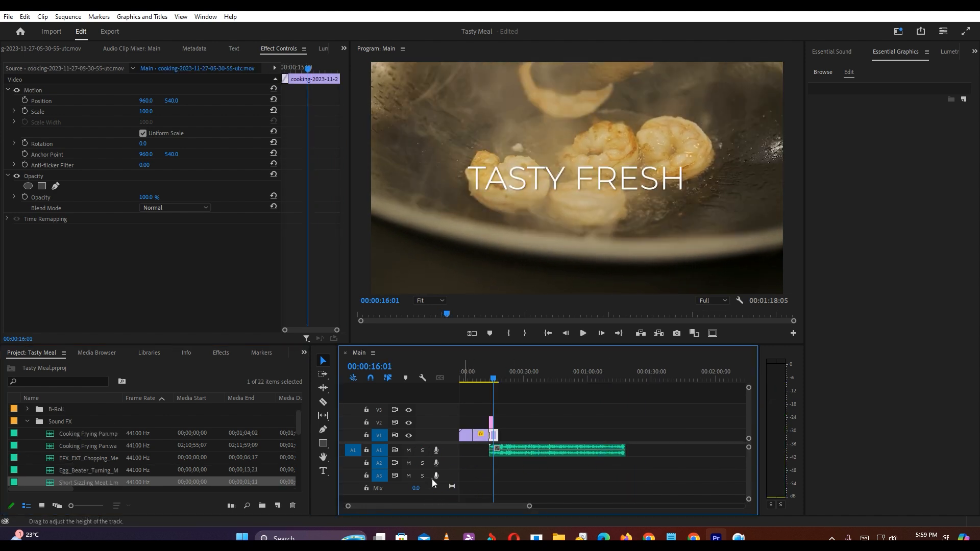
left_click_drag(451, 456, 452, 484)
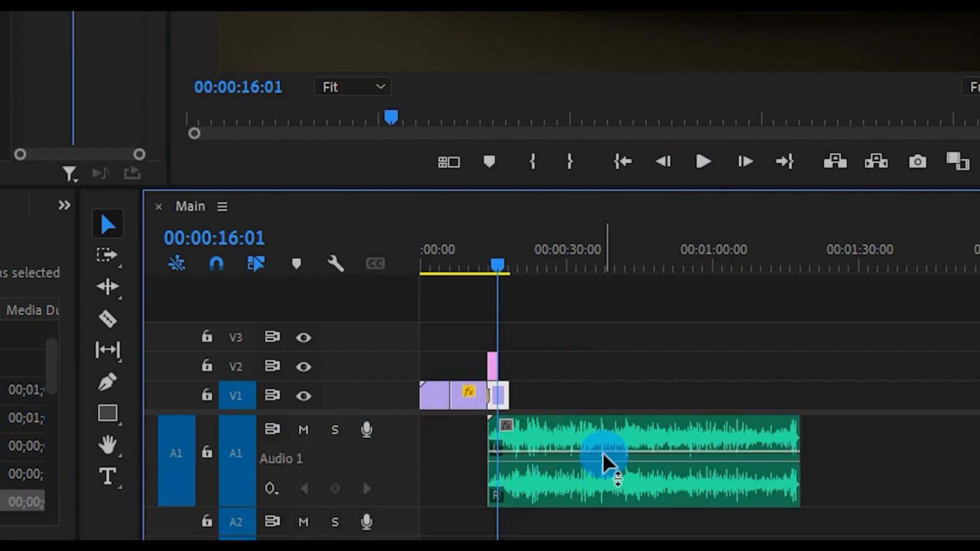
left_click_drag(604, 460, 604, 483)
key("equal")
key("equal")
key("equal")
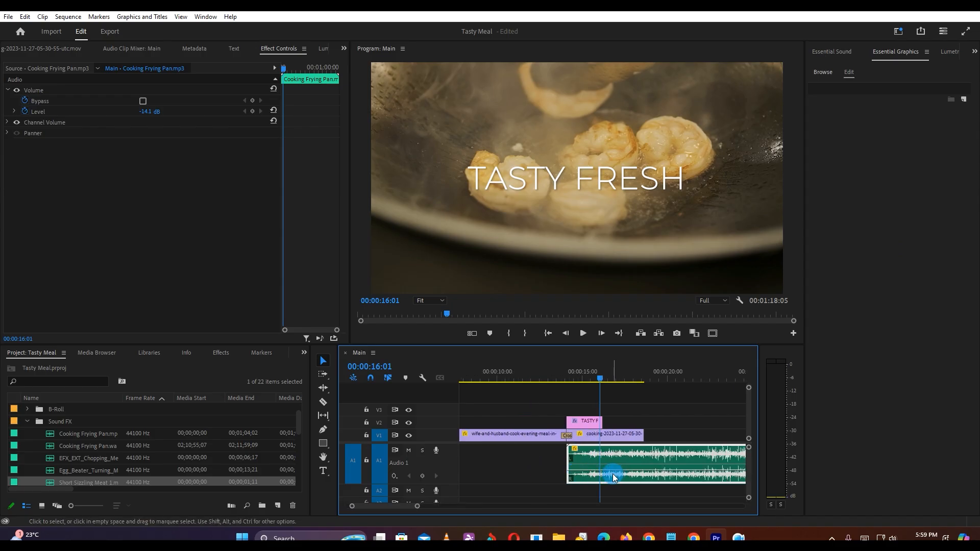
left_click(146, 112)
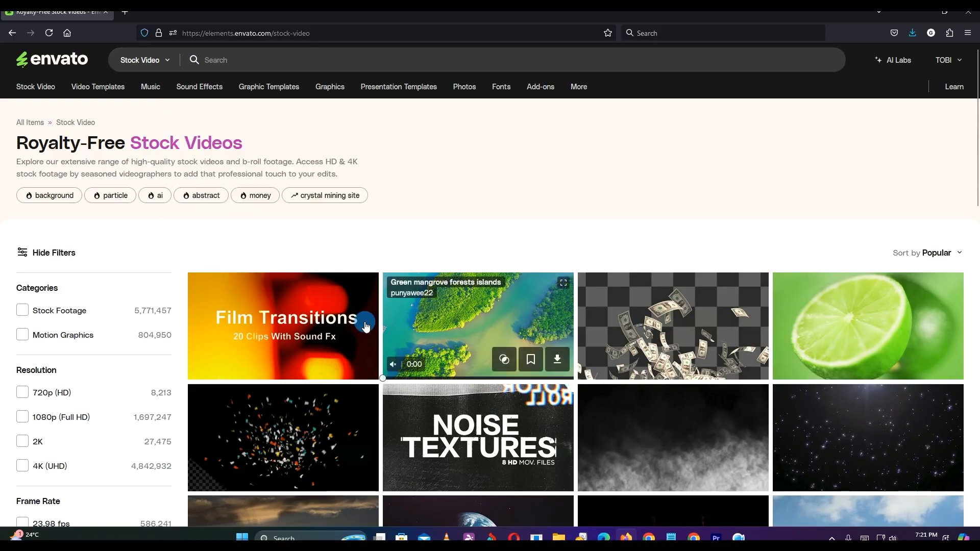
scroll(459, 342, "down", 7)
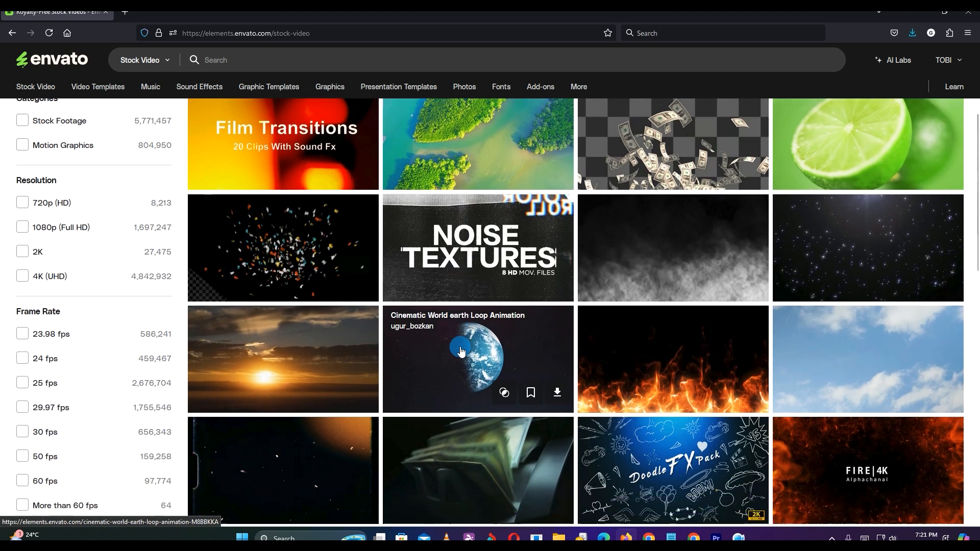
scroll(461, 350, "down", 3)
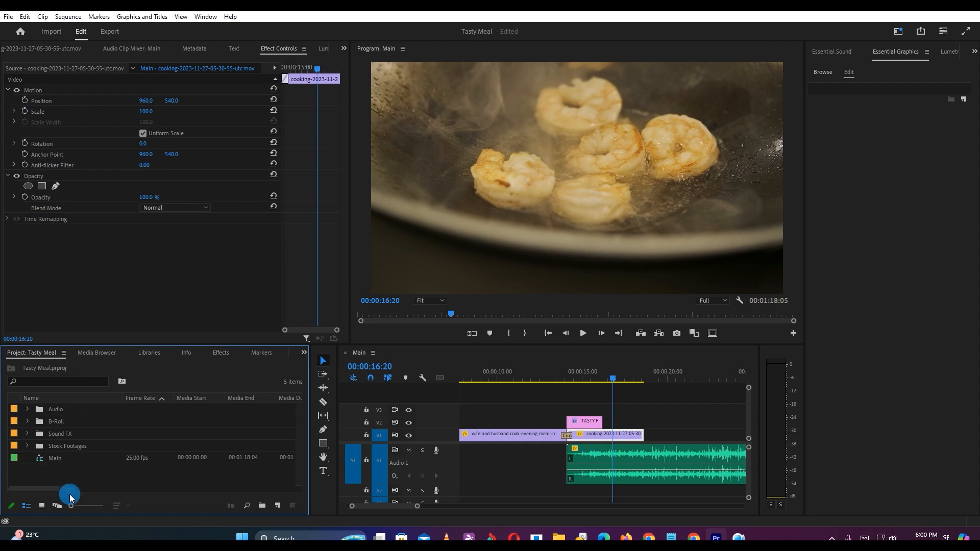
- Create a 1920 × 1080, 25 fps adjustment layer and place it on track V3 above the title and cooking clip
right_click(76, 479)
left_click(152, 360)
left_click(183, 330)
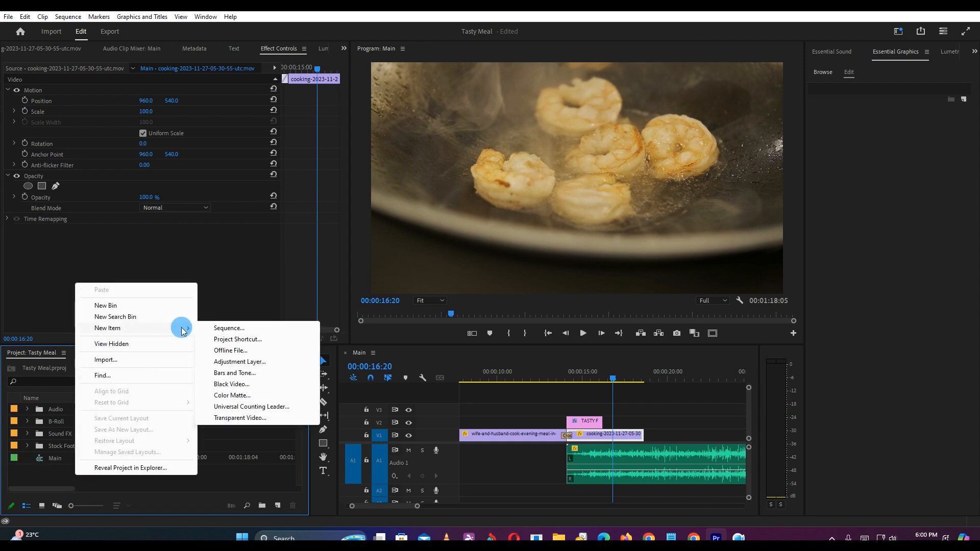
left_click(245, 362)
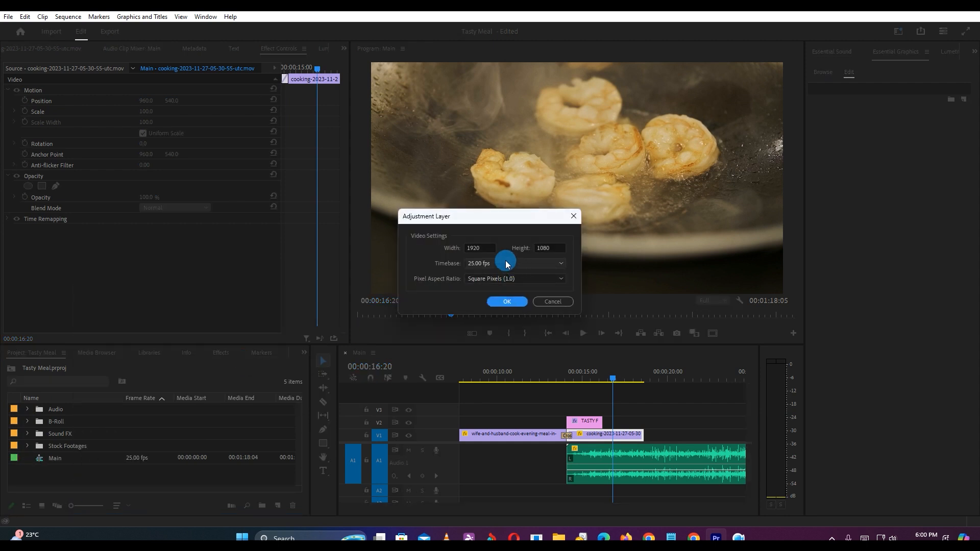
left_click(520, 301)
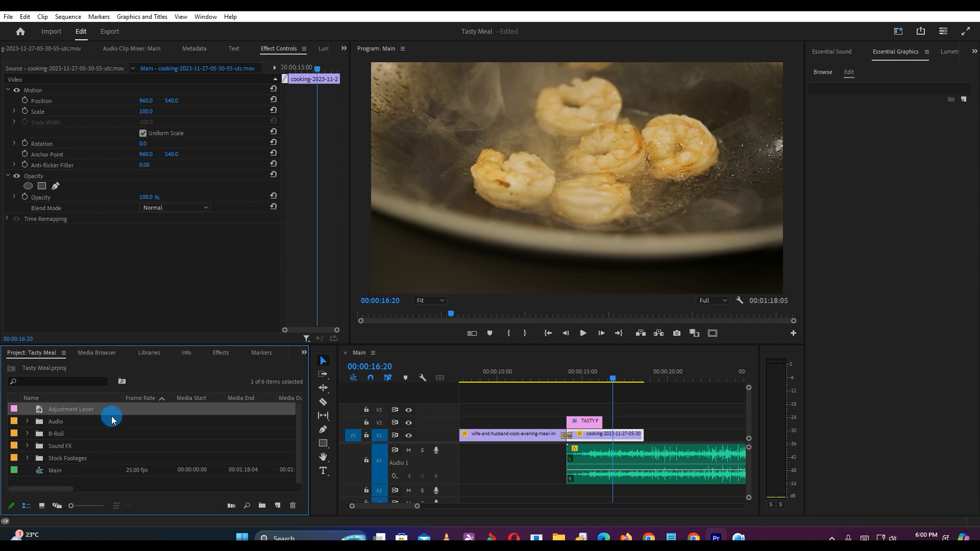
left_click_drag(71, 409, 571, 411)
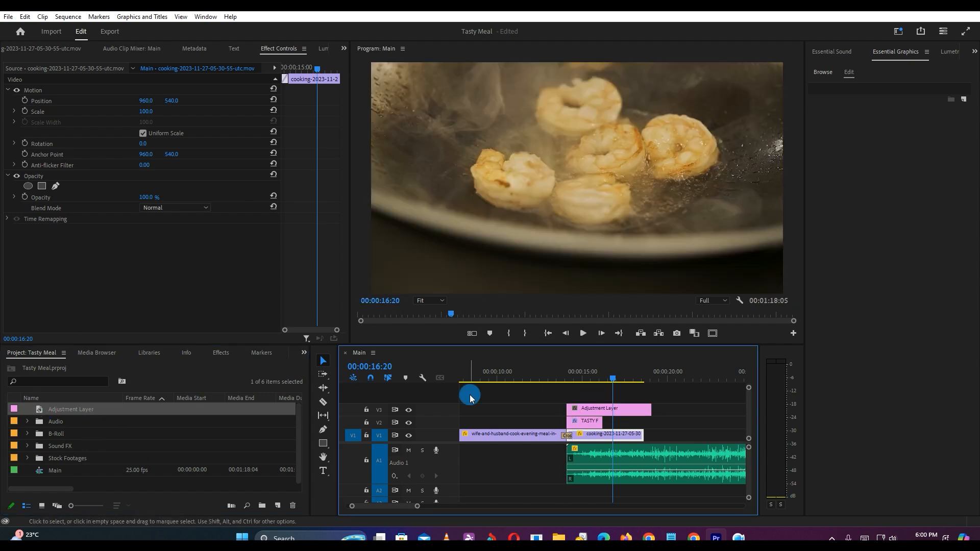
- Cut off the frying pan sound beyond the adjustment layer's end and extend that layer back to the sequence start
key("c")
key("v")
left_click(676, 455)
key("Delete")
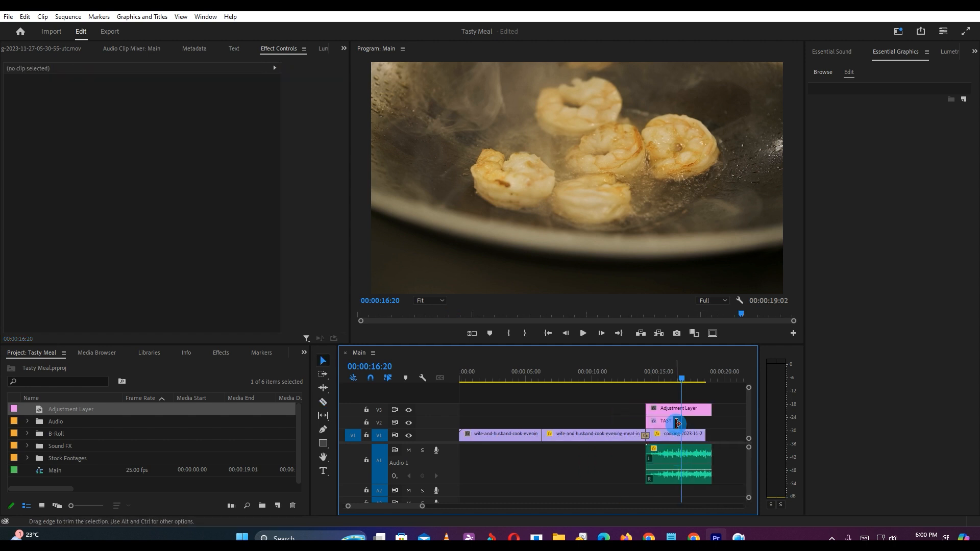
left_click_drag(647, 409, 428, 406)
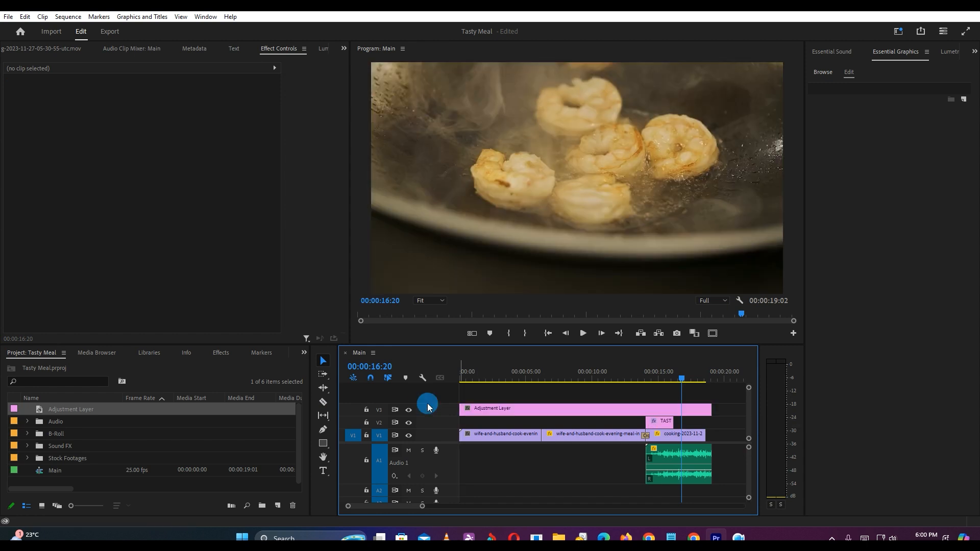
- Switch to the Color workspace and set the adjustment layer's temperature to -12.0 and tint to 10.4
left_click(523, 380)
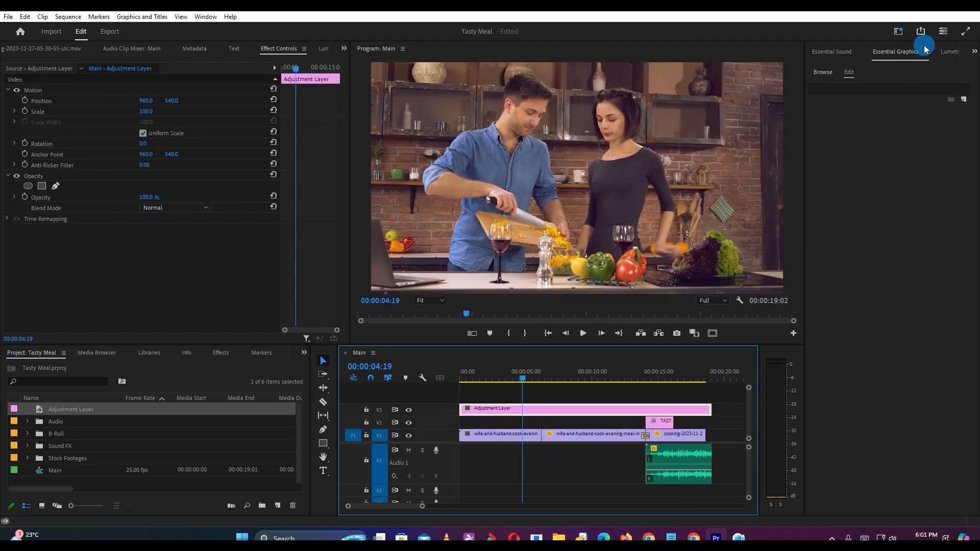
left_click(898, 31)
left_click(819, 132)
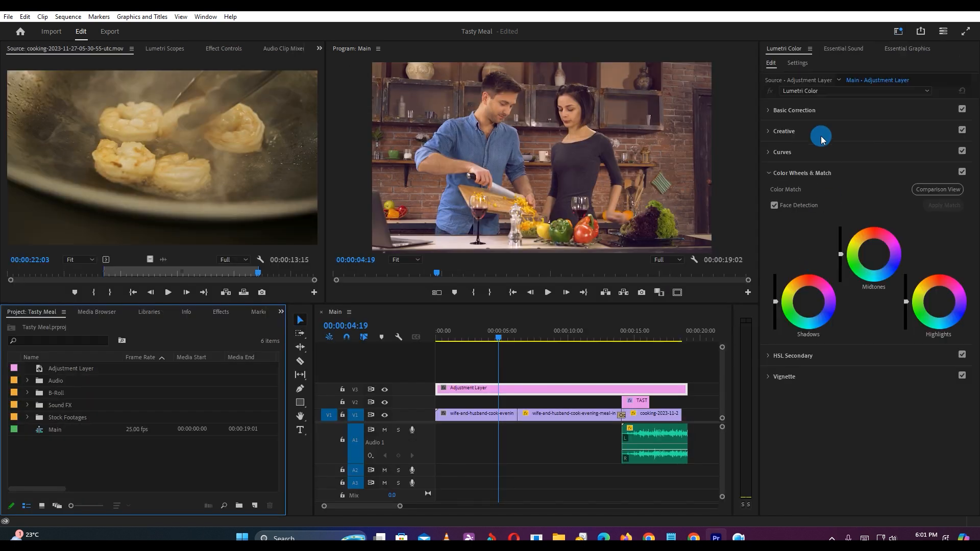
left_click(770, 111)
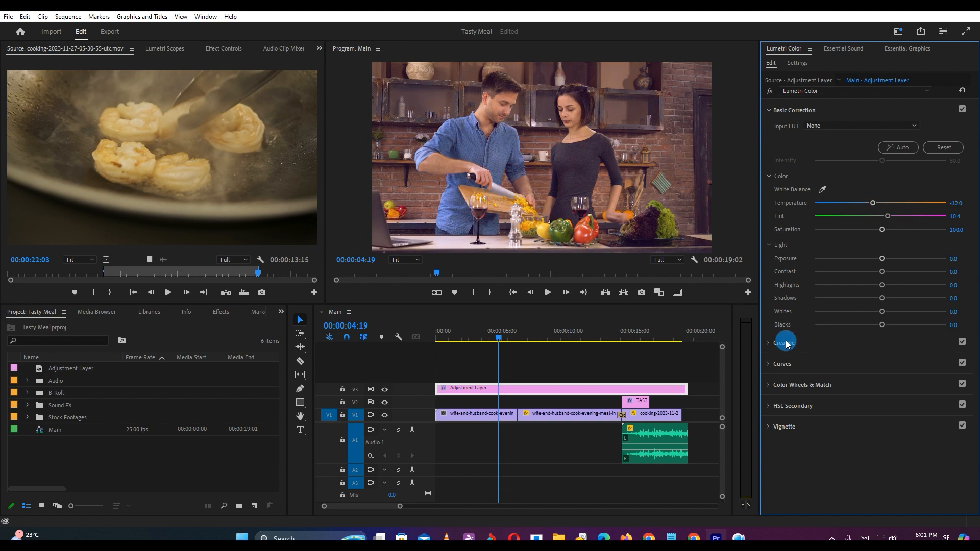
- Shape the adjustment layer's RGB curve into a gentle S, raising the highlights and lowering the shadows
left_click(771, 366)
left_click_drag(915, 239, 913, 233)
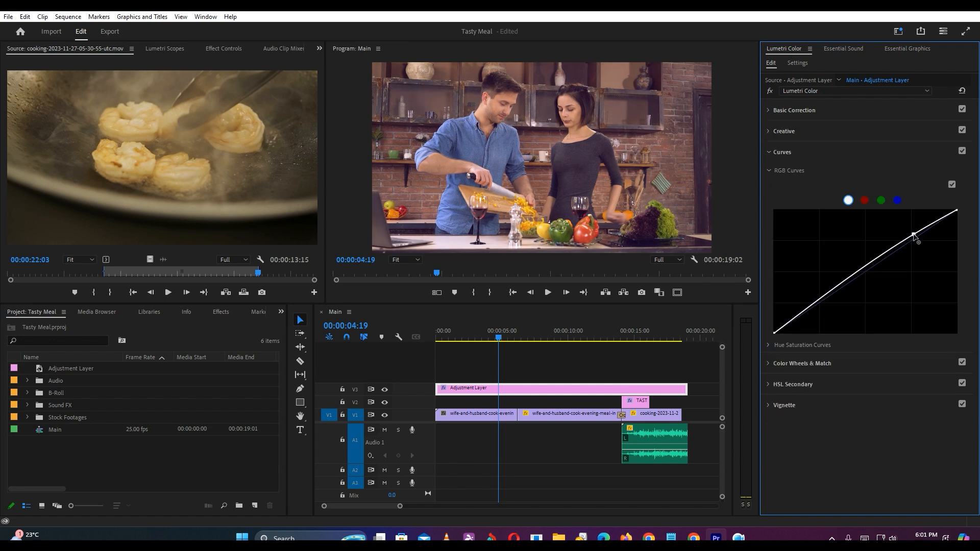
left_click_drag(823, 301, 827, 306)
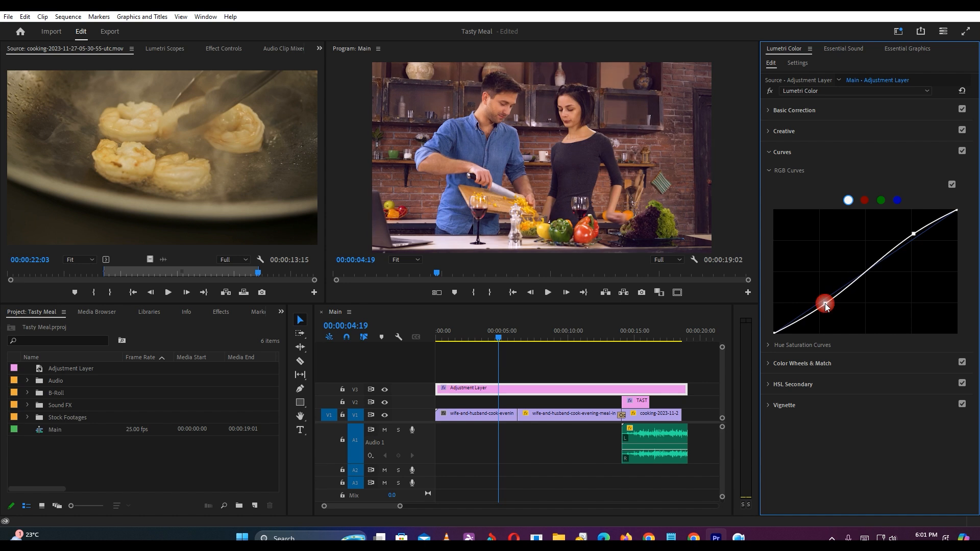
- Try the ARRI_Universal_HD and AlexaV3_K1S1_LogC2Video_Rec709_EE input LUTs on the adjustment layer
left_click(769, 111)
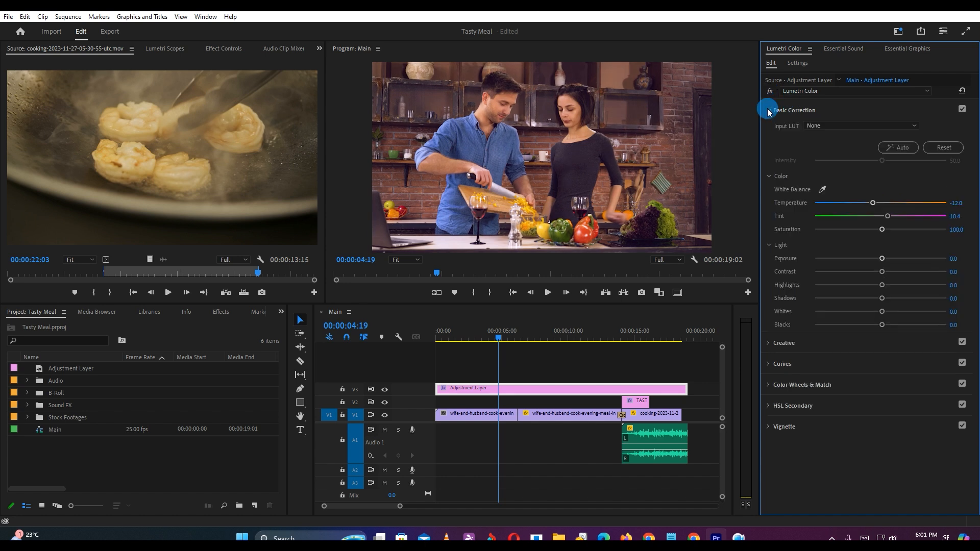
left_click(823, 125)
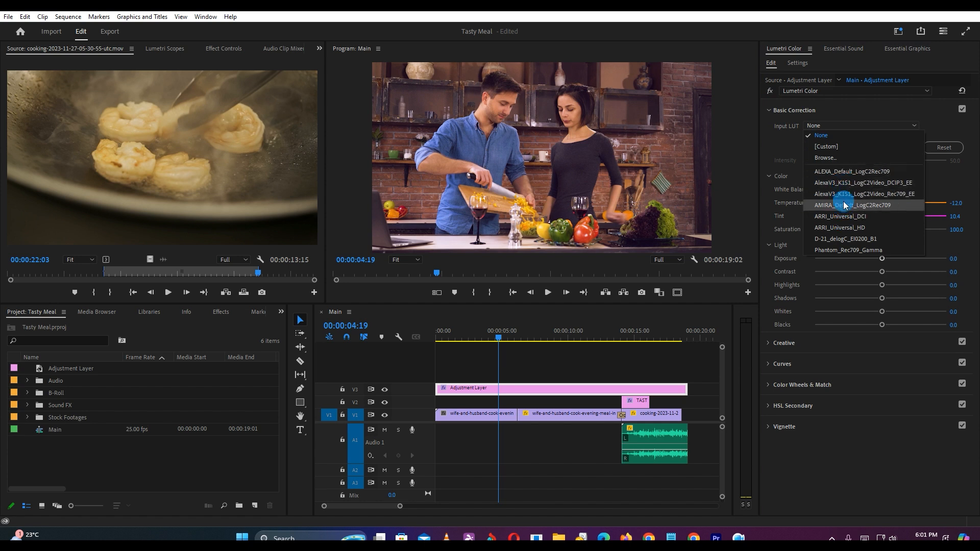
left_click(838, 229)
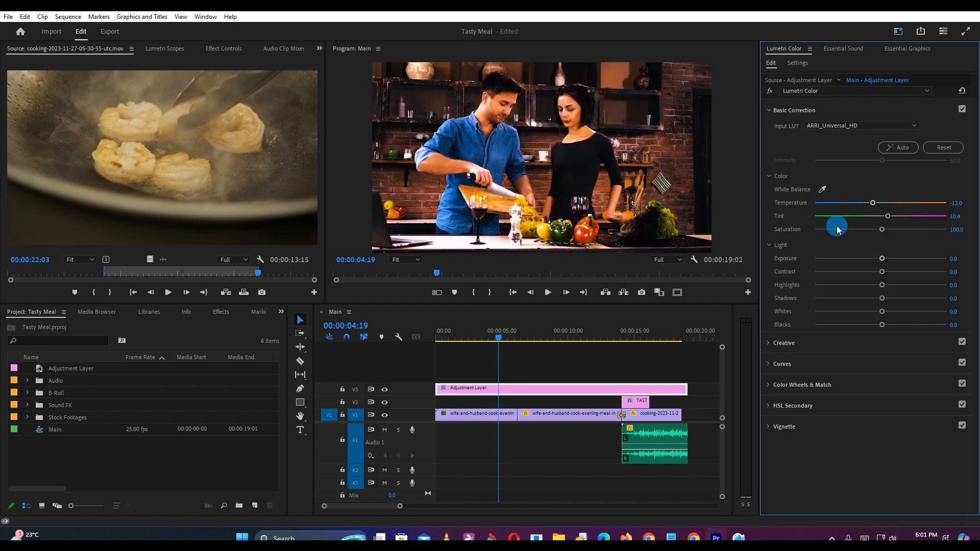
left_click(819, 134)
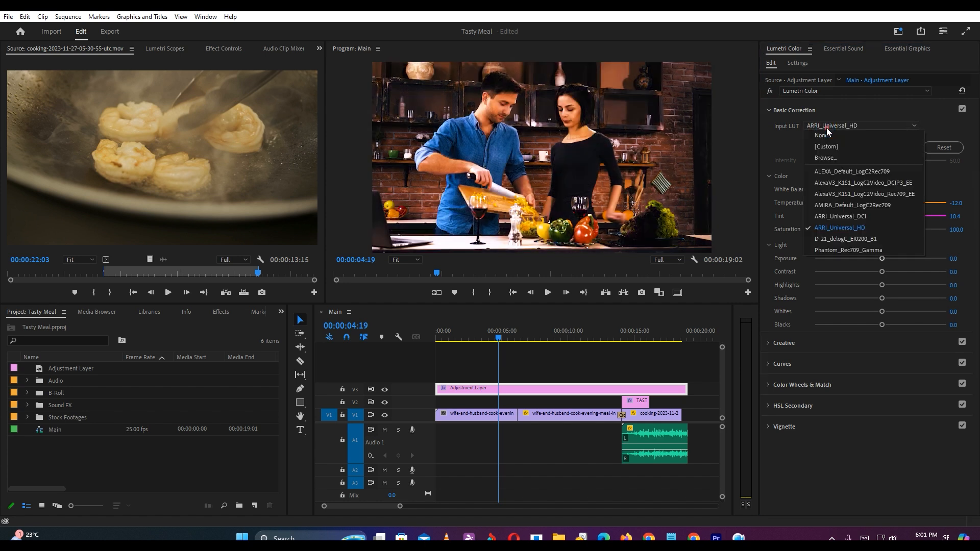
left_click(832, 197)
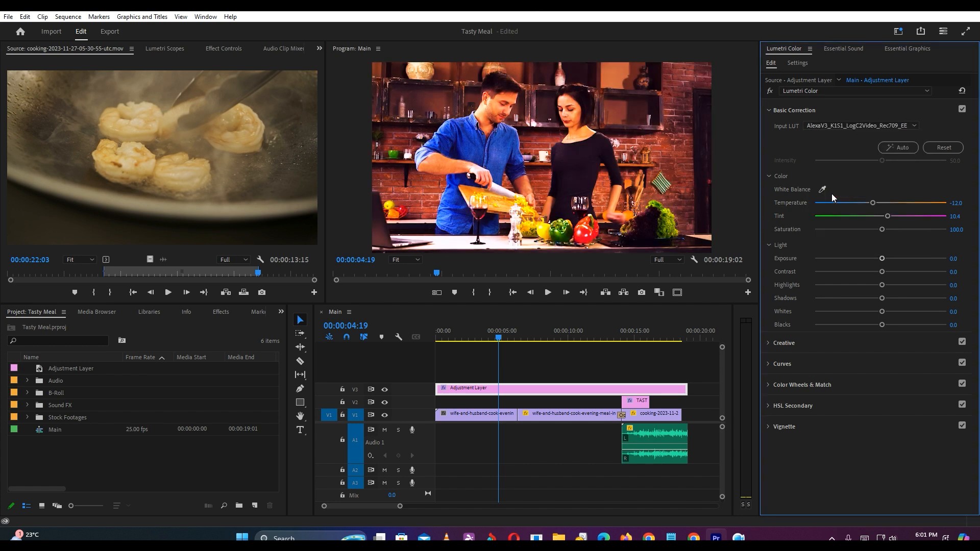
- Compare the picture with and without the colour grade by toggling the visibility of track V3
left_click(385, 390)
left_click(385, 390)
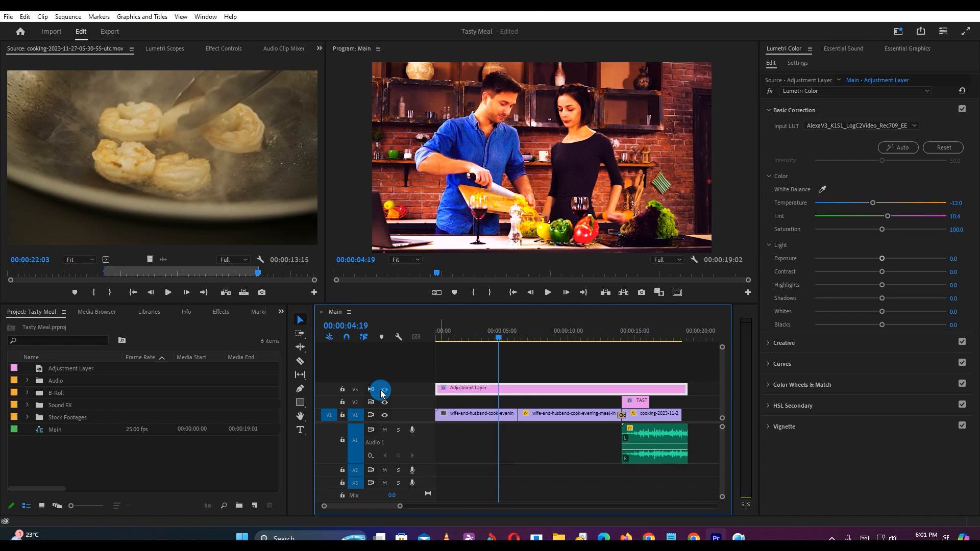
left_click(384, 390)
left_click(385, 390)
left_click(385, 391)
- Set the adjustment layer's input LUT to ARRI_Universal_HD, show track V3 again and review the grade across the cooking clips
left_click(853, 126)
left_click(849, 227)
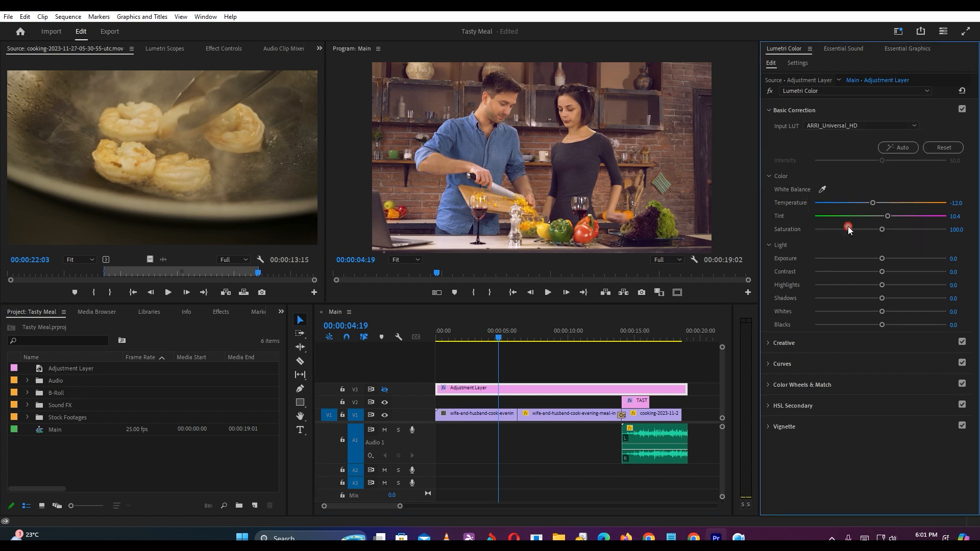
left_click(384, 390)
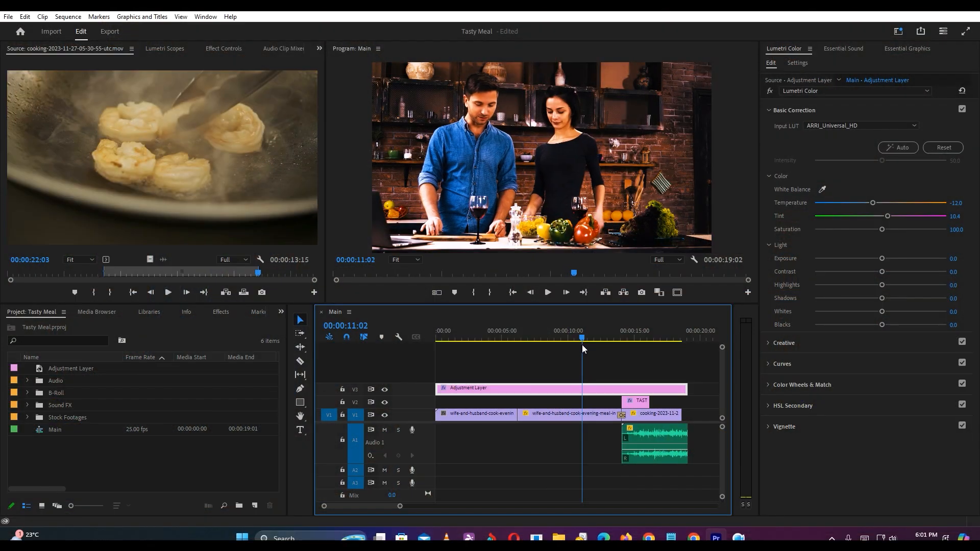
left_click_drag(583, 345, 663, 352)
- Mark the export range from the sequence start to the end of the last cooking clip at 00:00:18:13
left_click(110, 31)
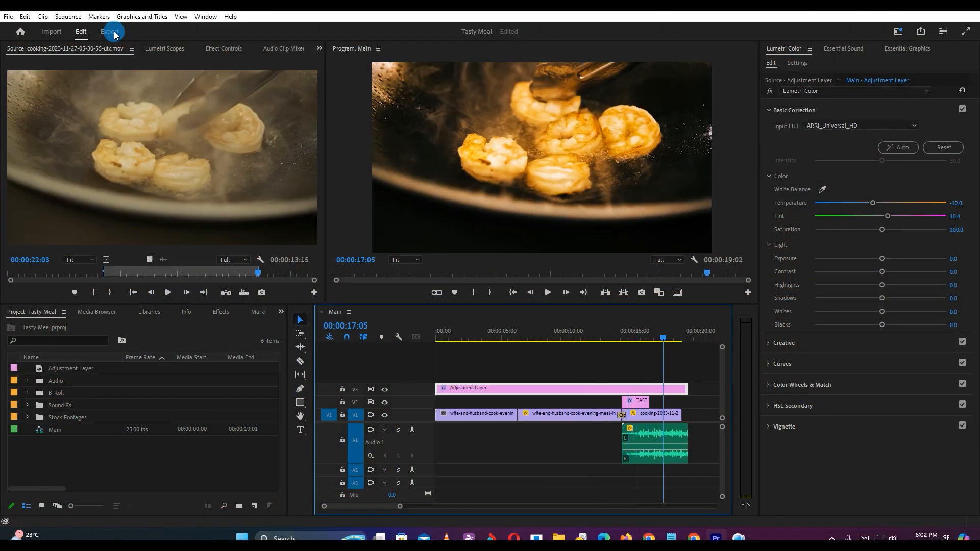
left_click_drag(500, 335, 683, 364)
key("i")
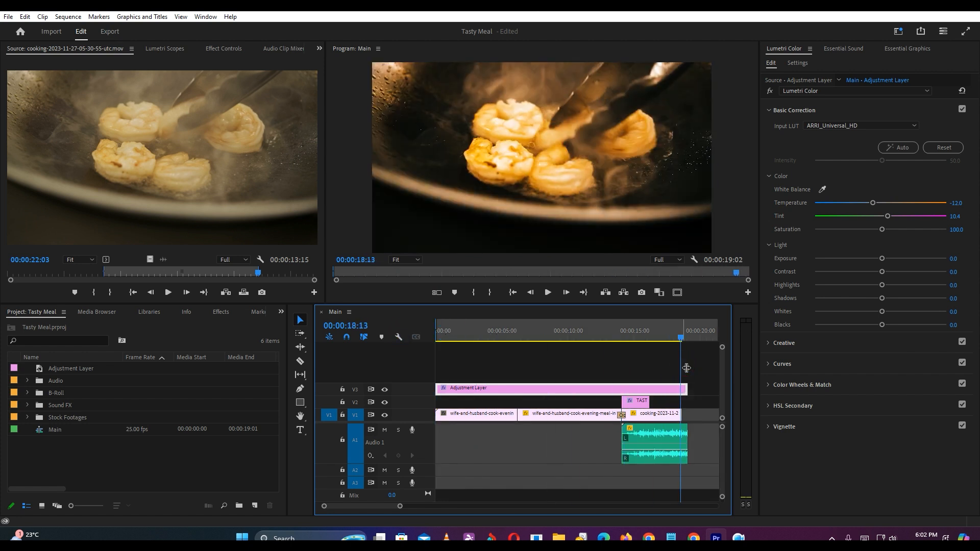
left_click(682, 364)
key("o")
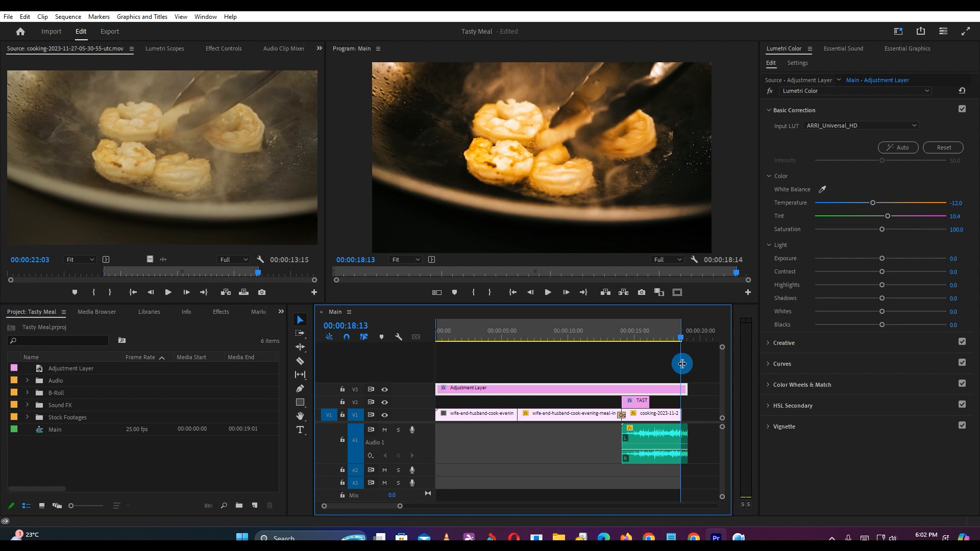
- Extend the last cooking clip on V1 to the end of the adjustment layer and move the sequence's Out point to that end
left_click_drag(678, 414, 684, 414)
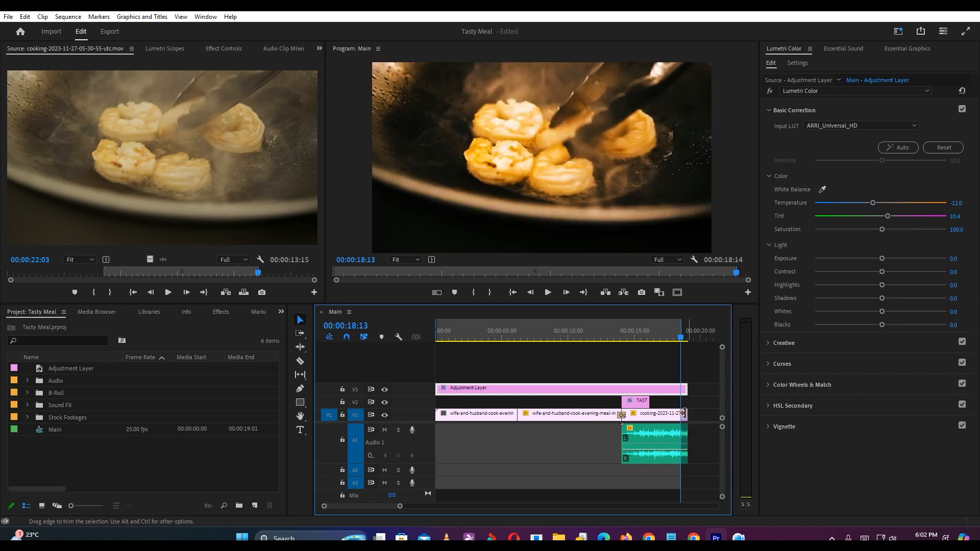
left_click_drag(682, 327, 688, 326)
- Export the Main sequence as an H.264 media file using the HDV_CBR preset and the Source In/Out range
left_click(110, 33)
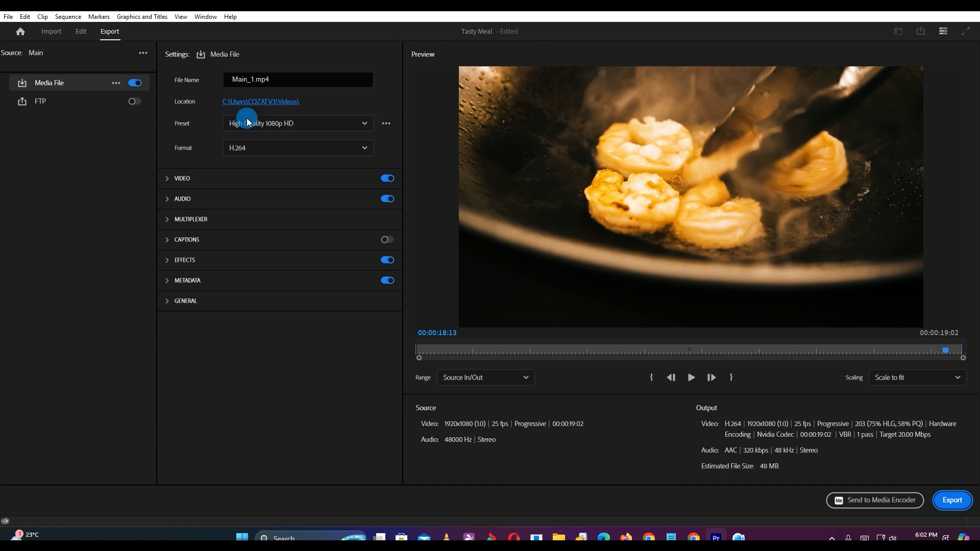
left_click(268, 124)
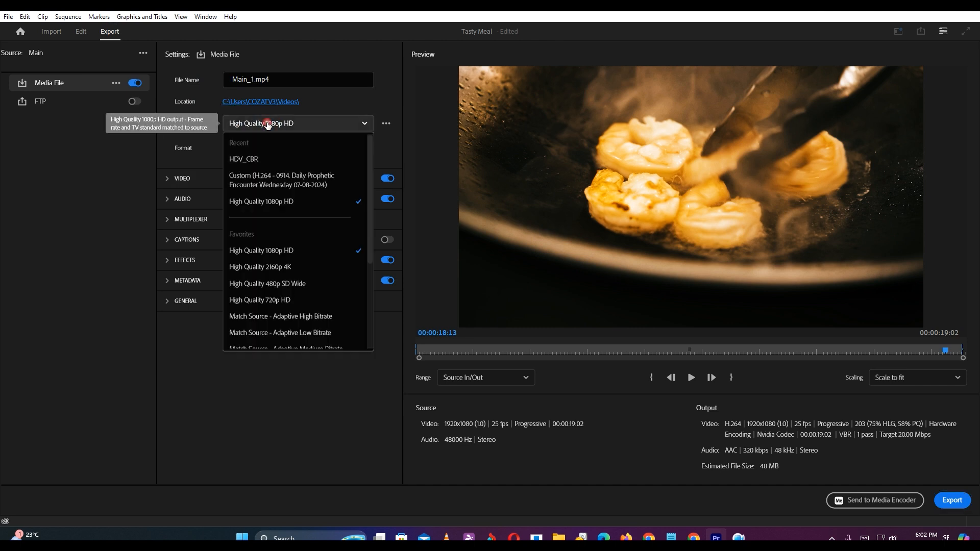
left_click(258, 159)
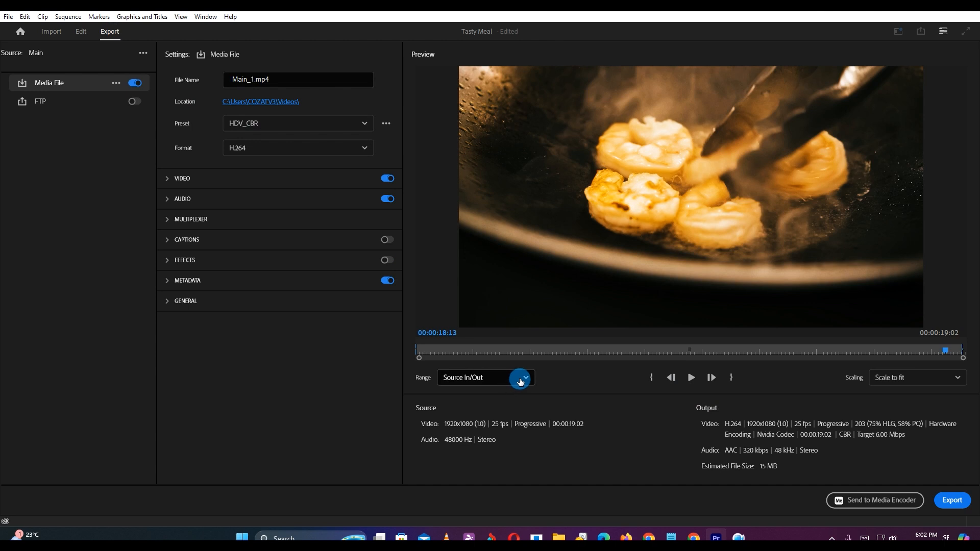
left_click(520, 381)
left_click(521, 381)
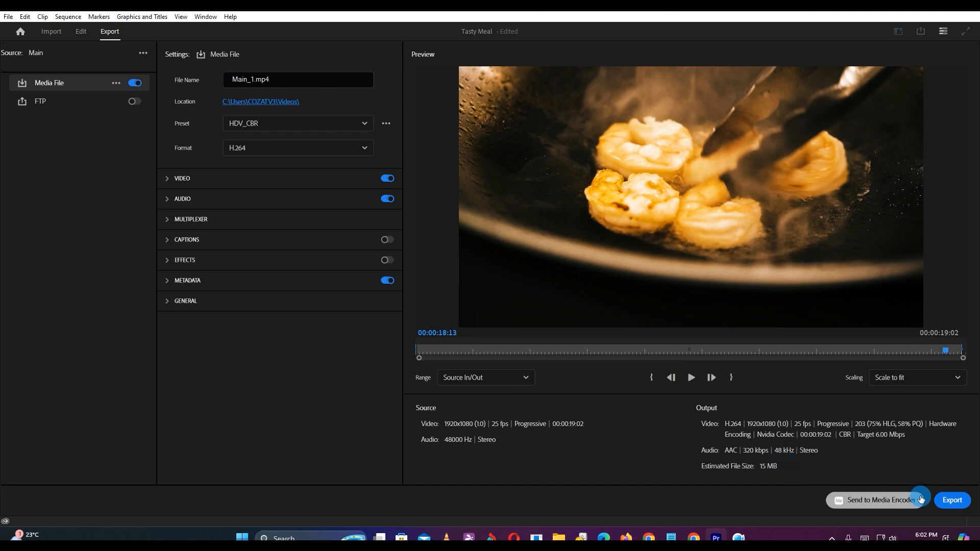
left_click(952, 501)
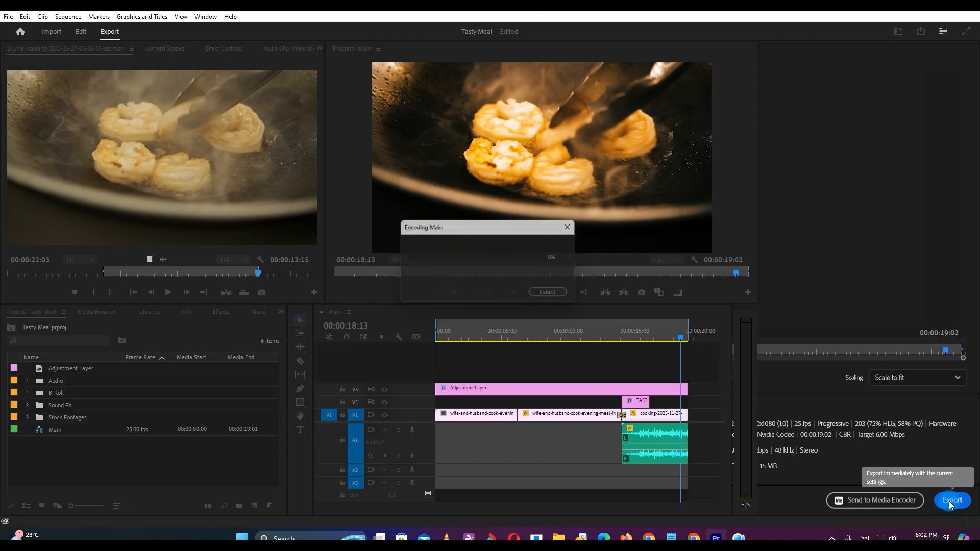